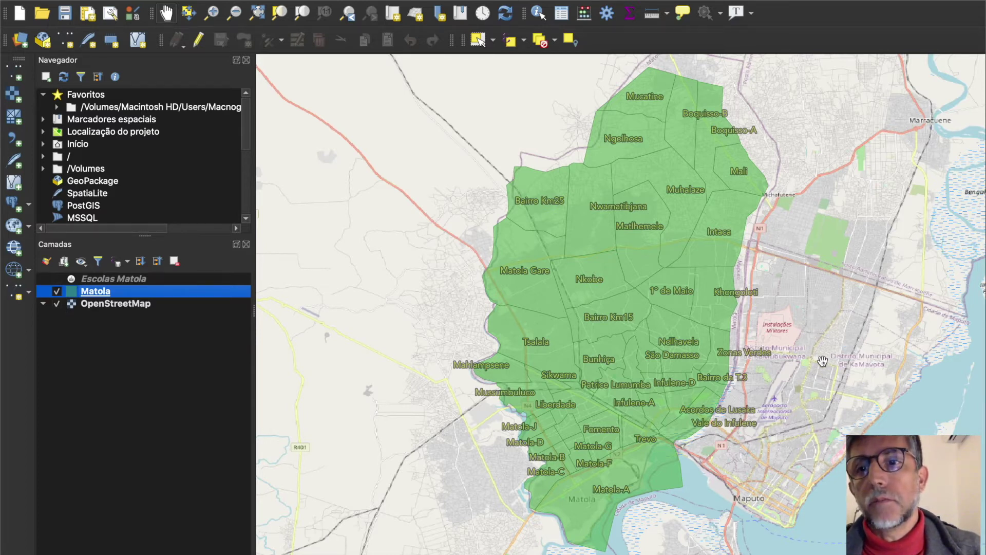
Hide the OpenStreetMap layer and review the attribute table of the Matola layer.
click(57, 304)
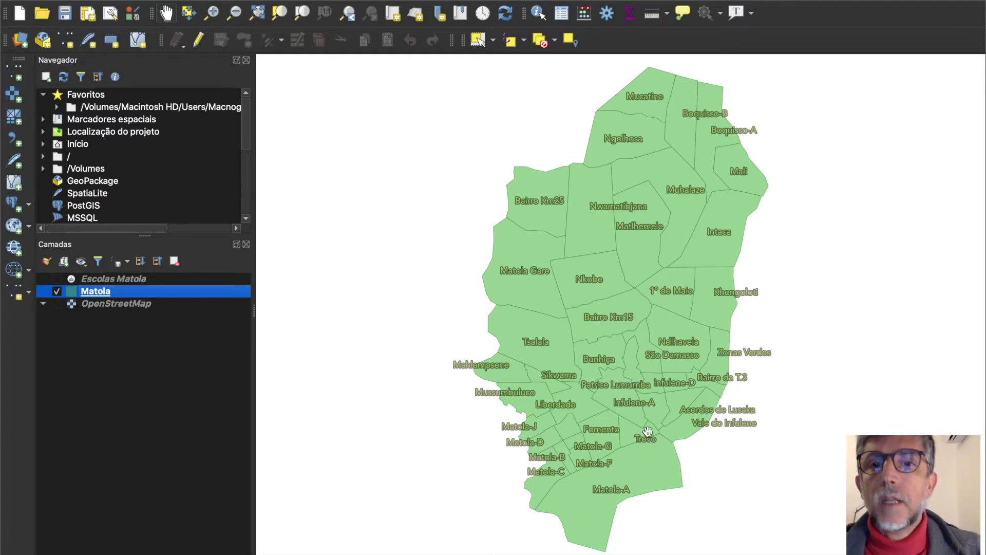
right_click(108, 292)
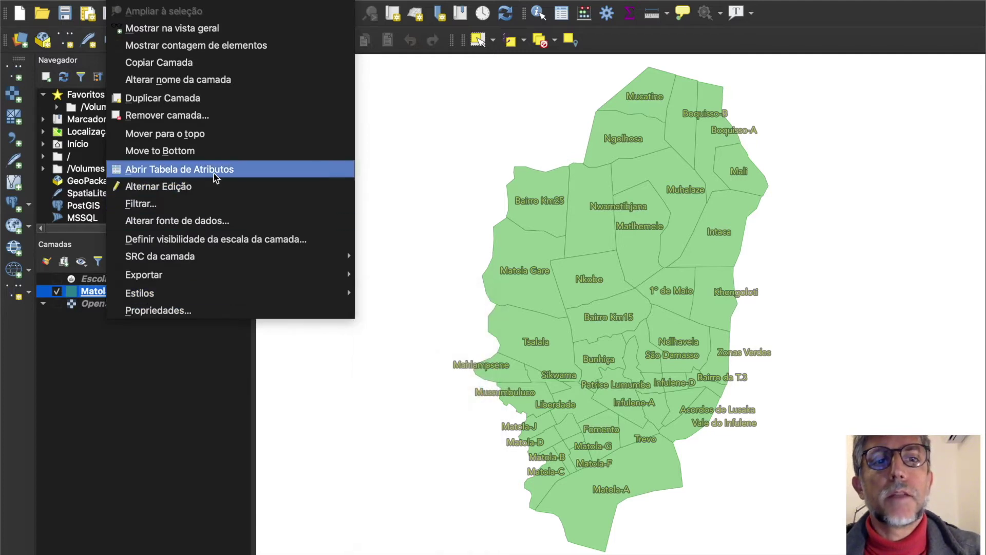
click(214, 170)
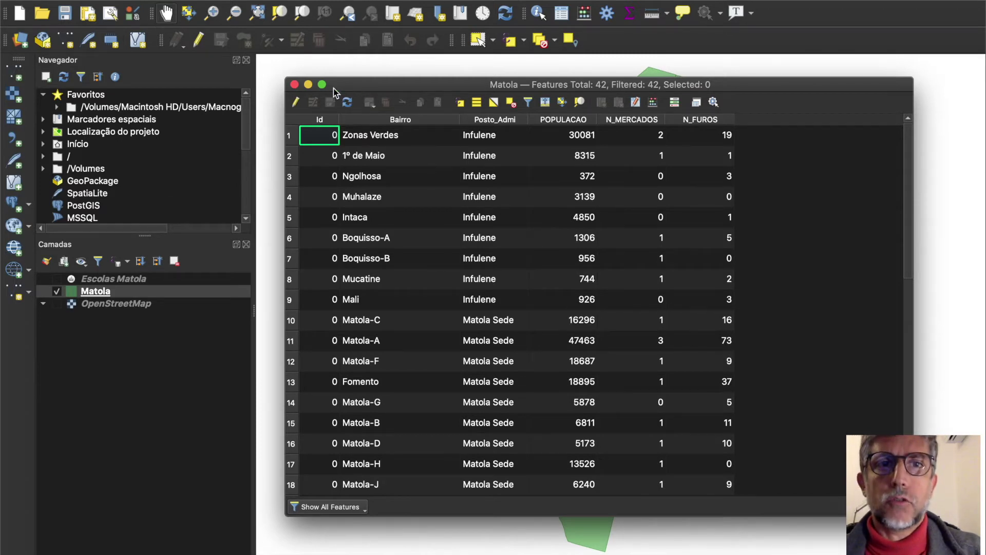
click(295, 84)
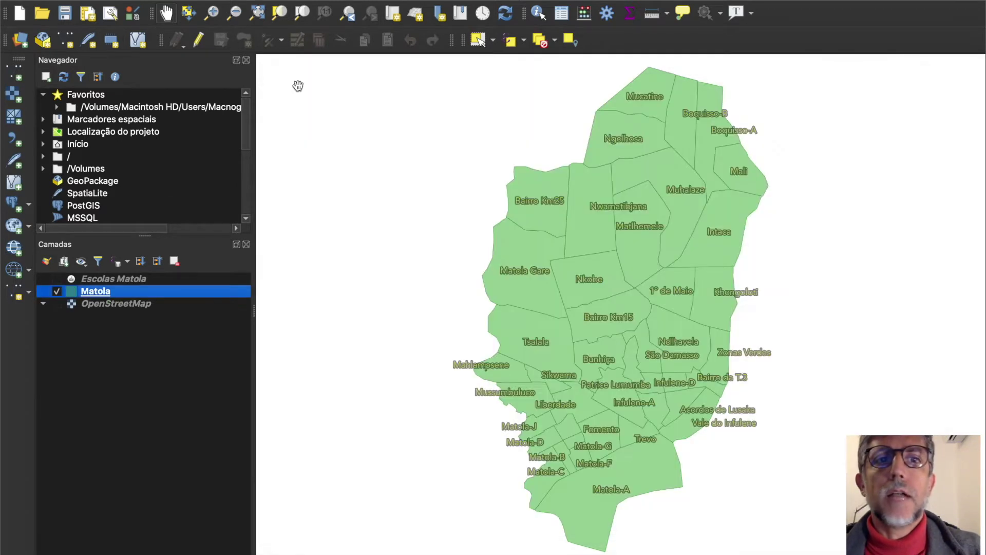
Show the Escolas Matola layer to view the school locations over the neighbourhoods, and hide it again.
click(87, 279)
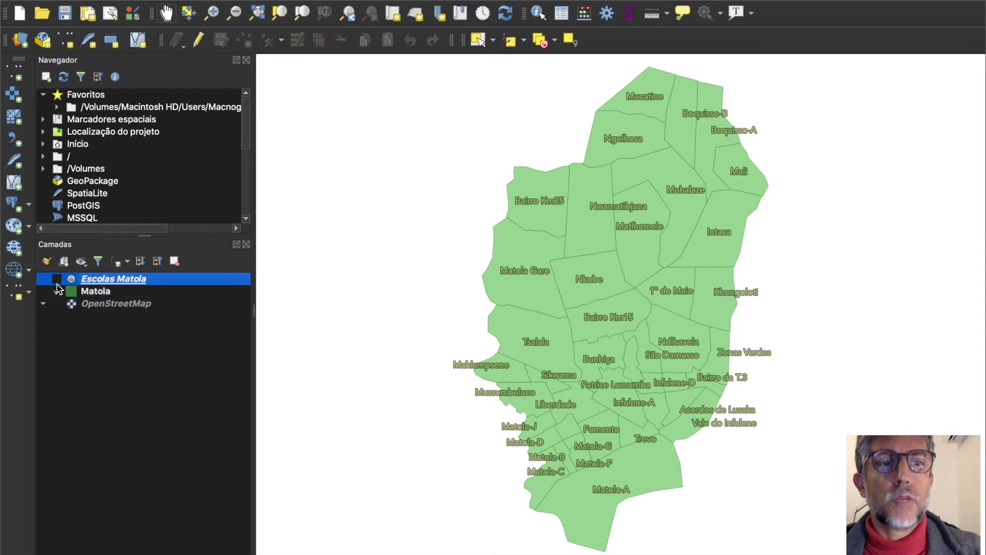
click(57, 279)
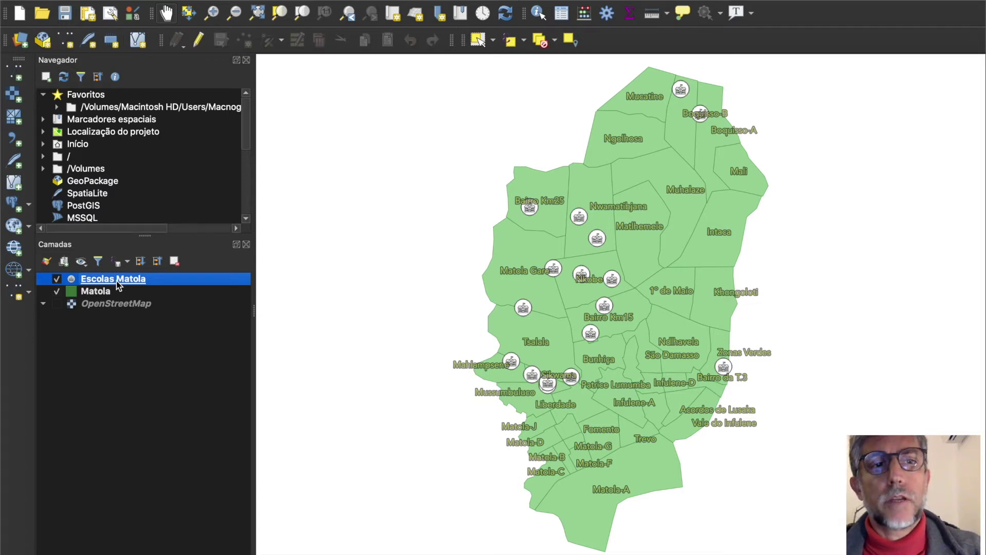
click(57, 279)
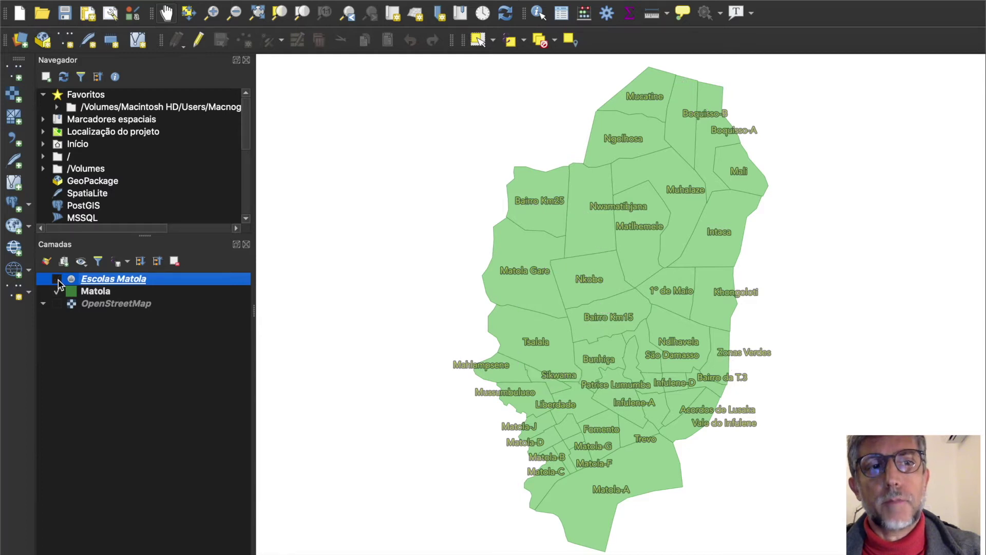
click(94, 293)
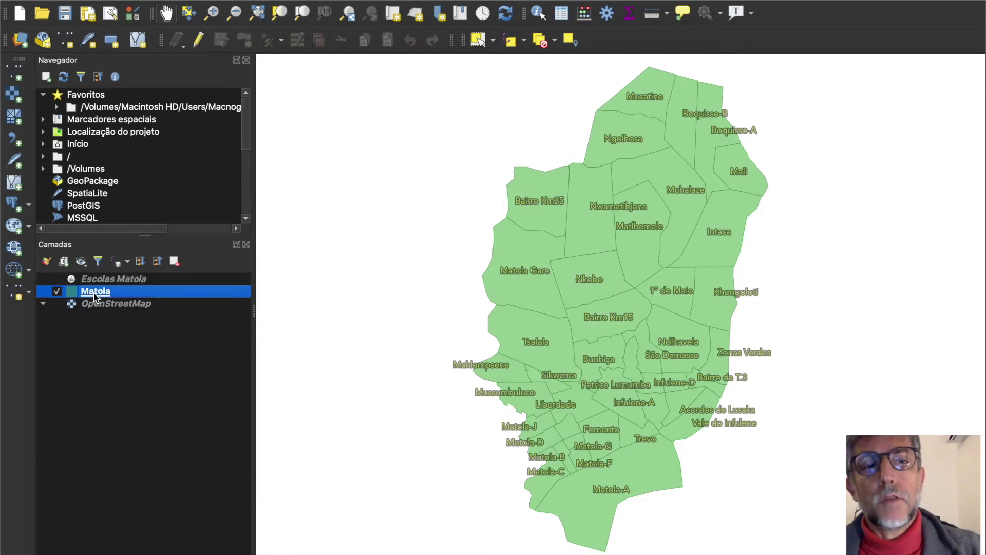
right_click(95, 296)
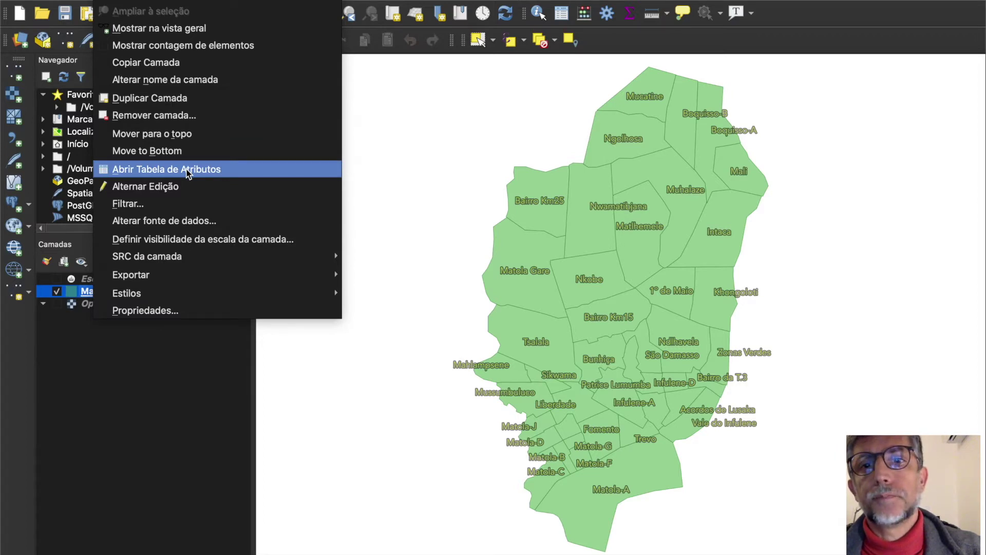
click(307, 352)
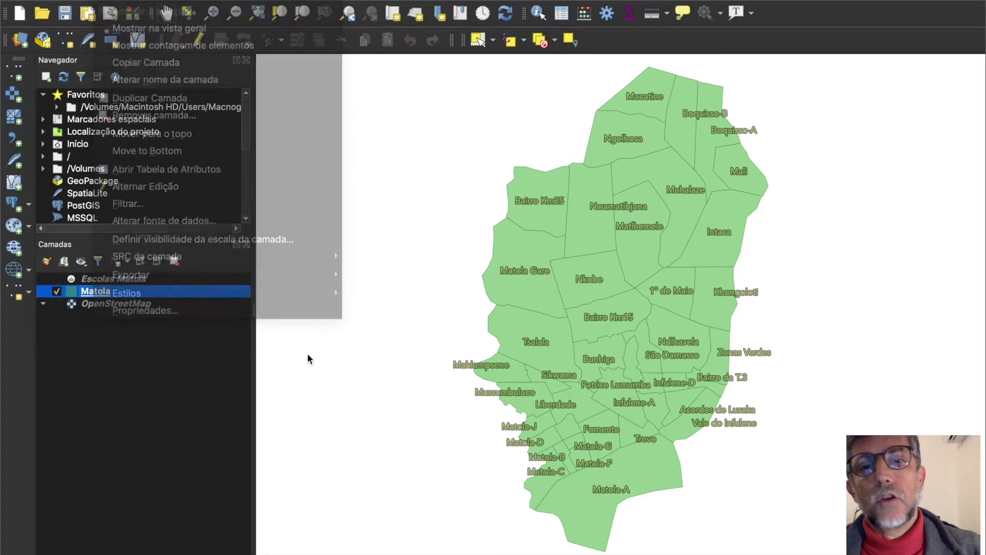
key(ctrl+Left)
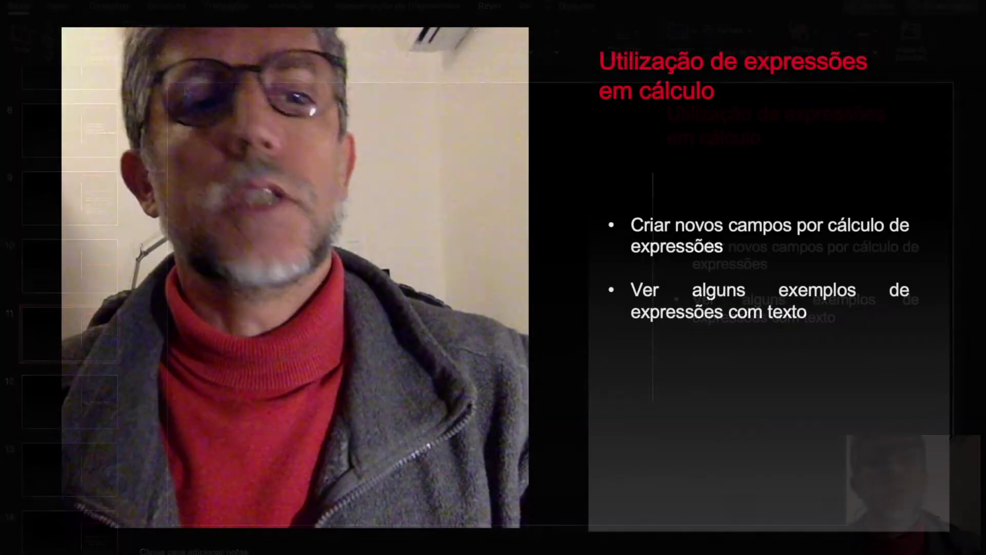
key(Right)
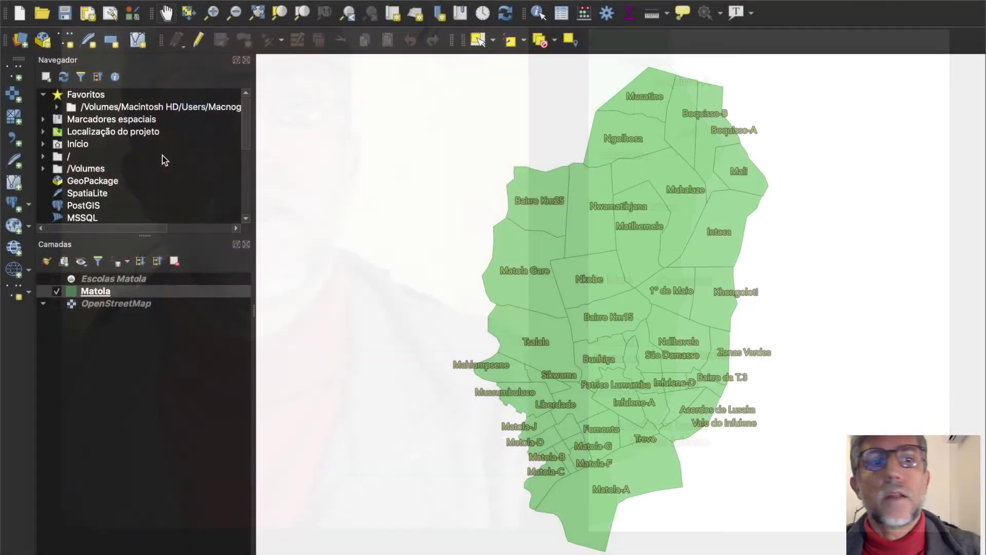
Open the attribute table of the Matola layer and turn on editing.
right_click(172, 291)
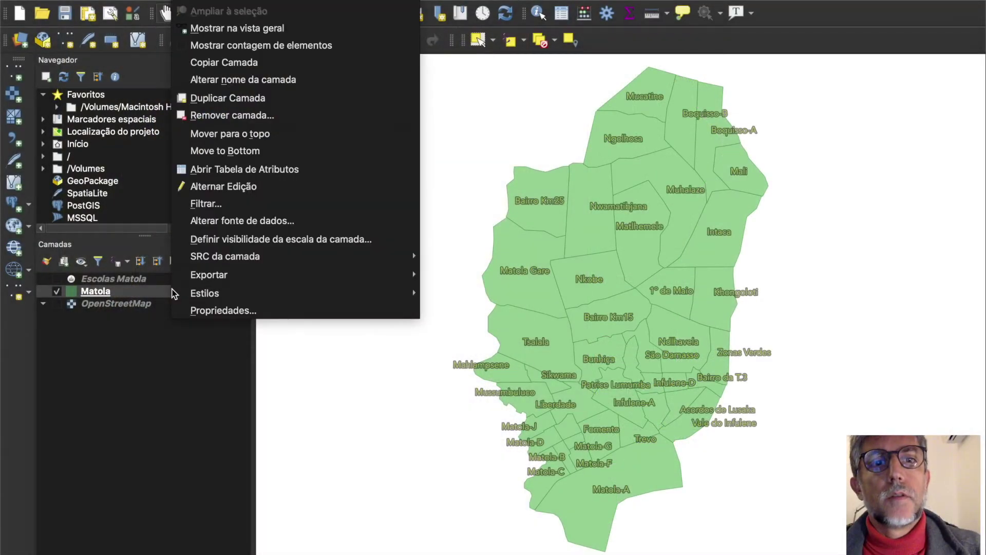
click(244, 169)
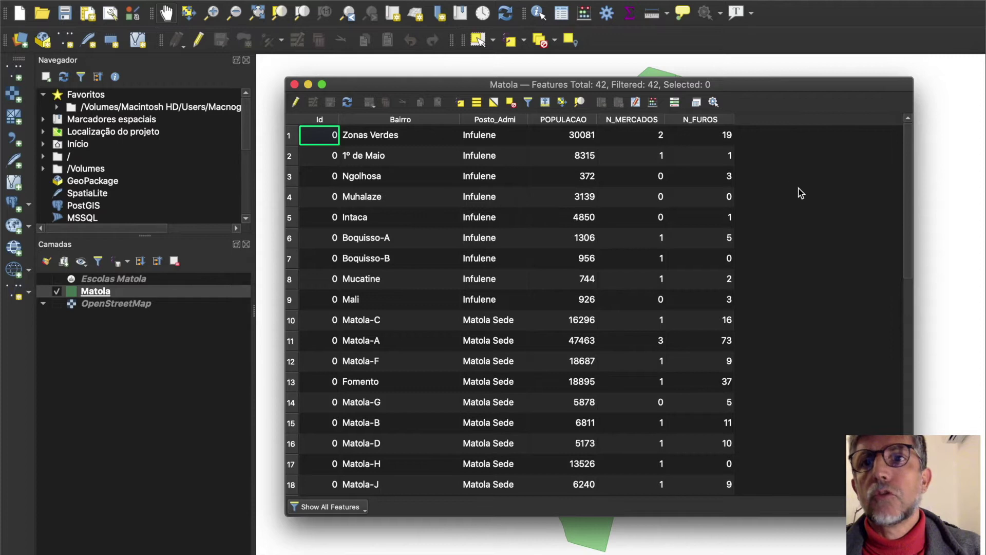
click(295, 102)
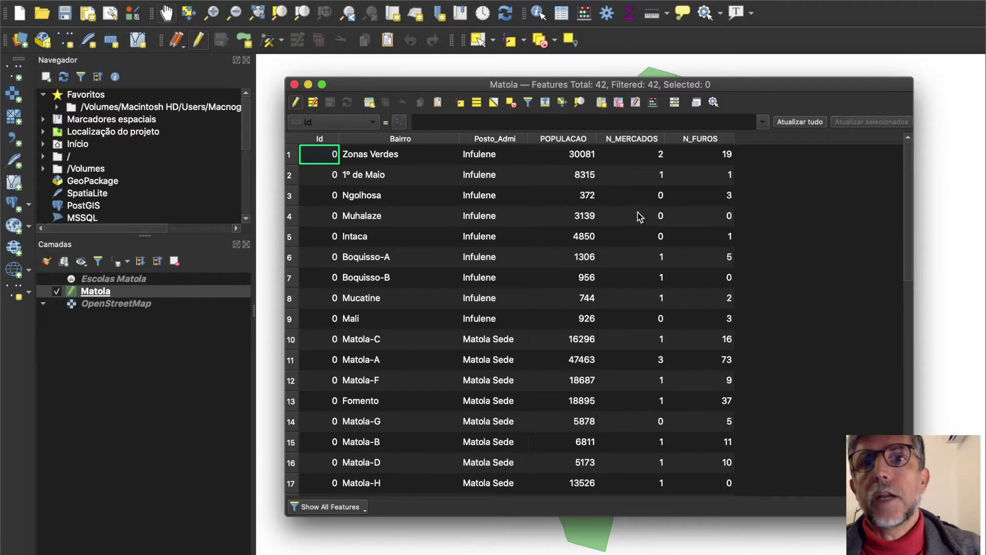
Create a decimal (real) field named Area with the Field Calculator, using the expression $area.
click(650, 100)
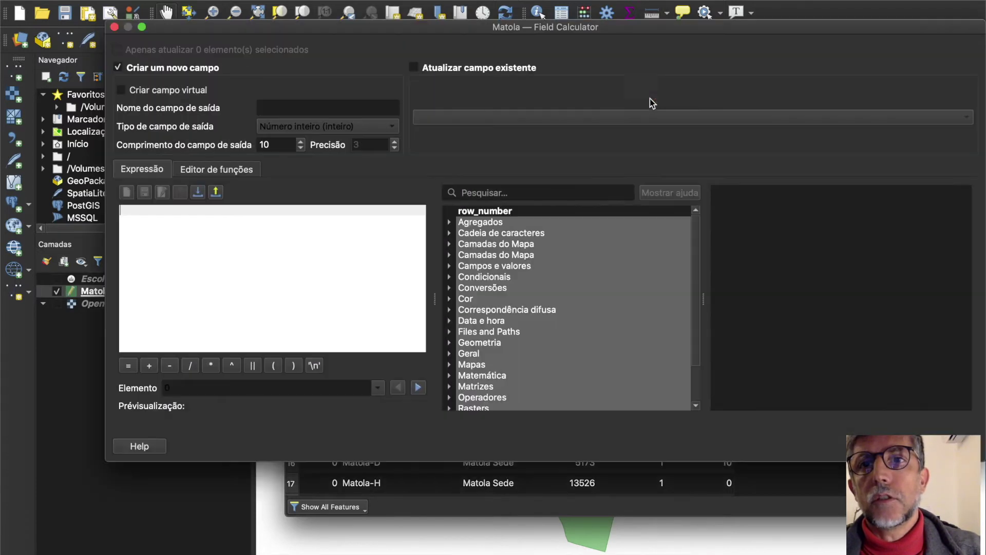
click(300, 109)
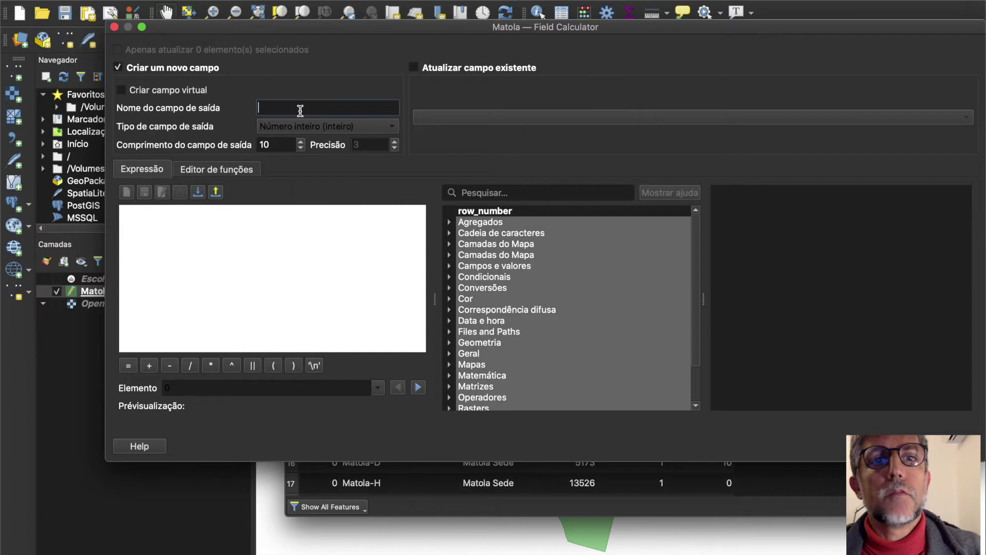
text(Area)
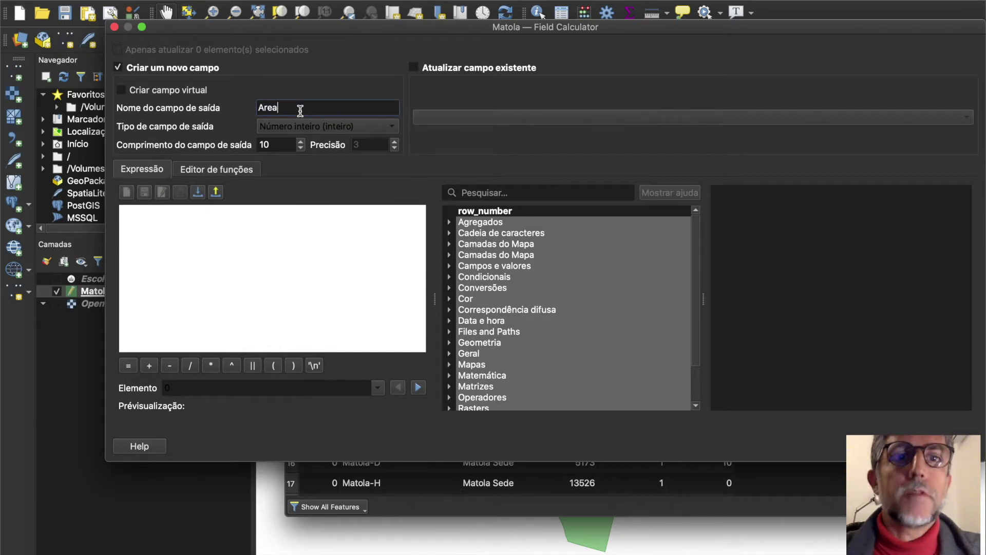
click(301, 127)
click(303, 162)
click(273, 304)
text($area)
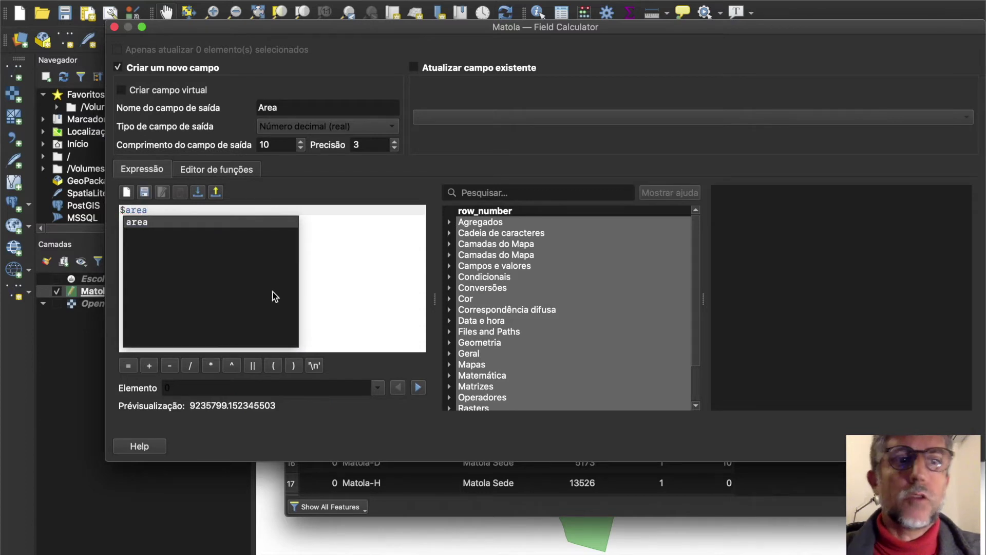
click(343, 291)
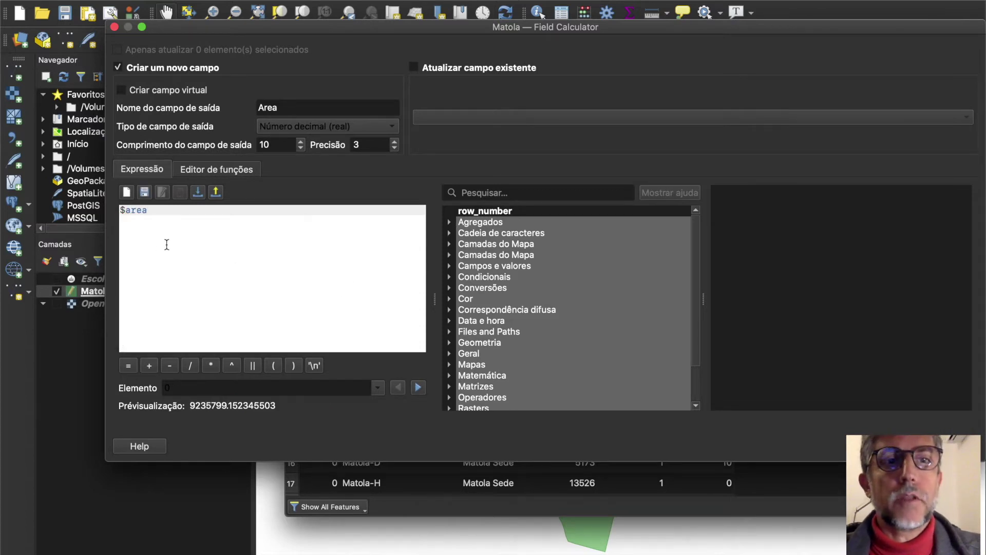
click(950, 445)
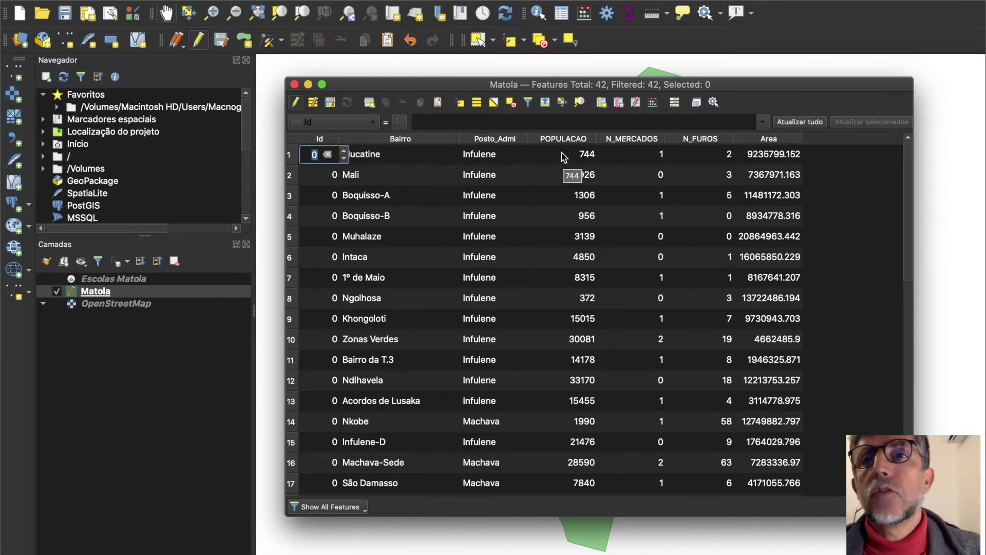
Set up another new field in the Field Calculator, named dPop, with the decimal (real) type.
click(653, 104)
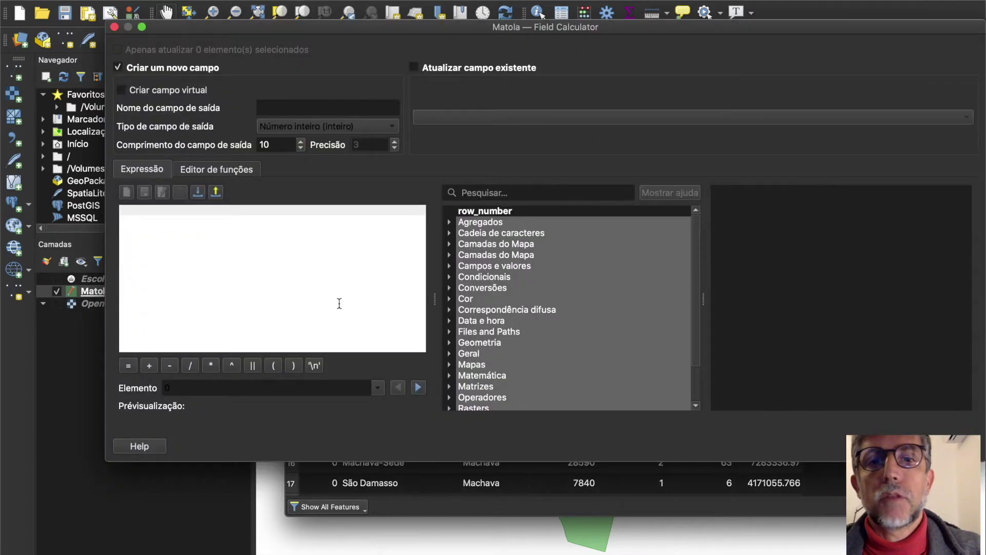
click(305, 110)
text(dPop)
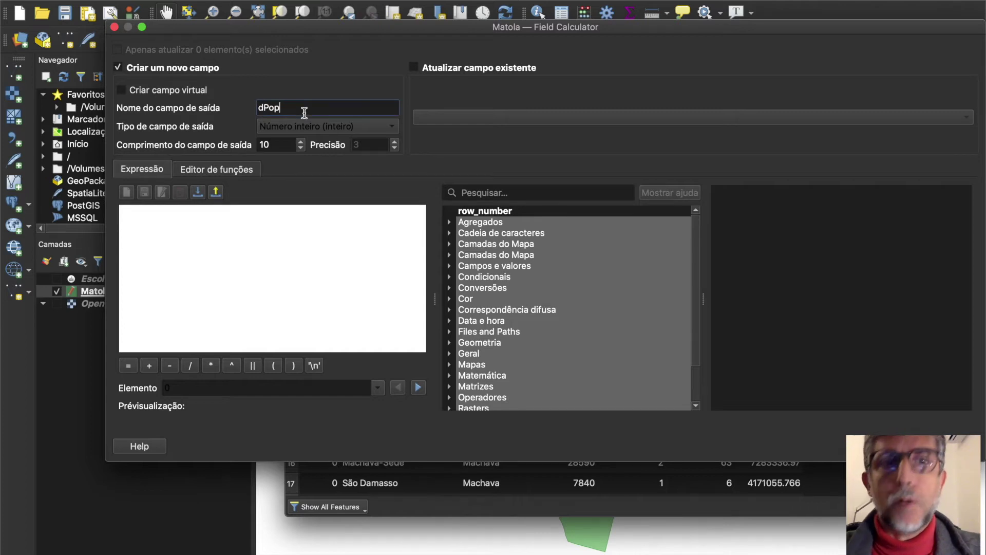
click(303, 126)
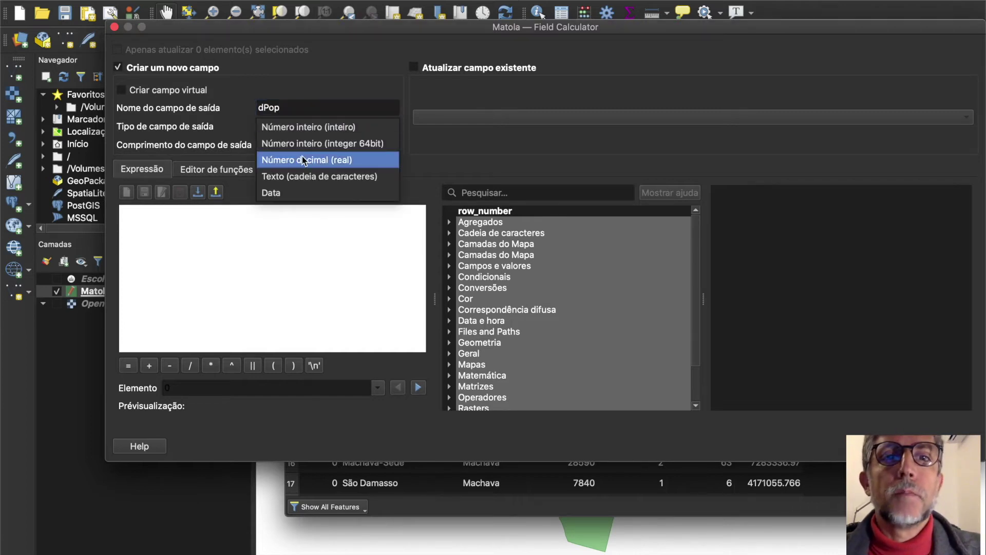
click(302, 157)
Enter the expression "POPULACAO" / ("Area" /1000000) for the dPop field and create the field.
click(279, 271)
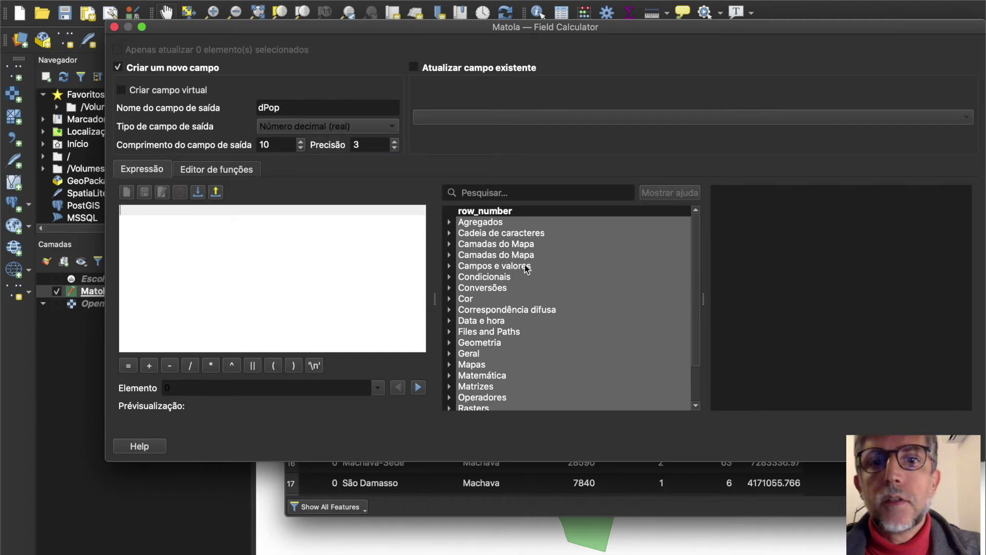
click(452, 267)
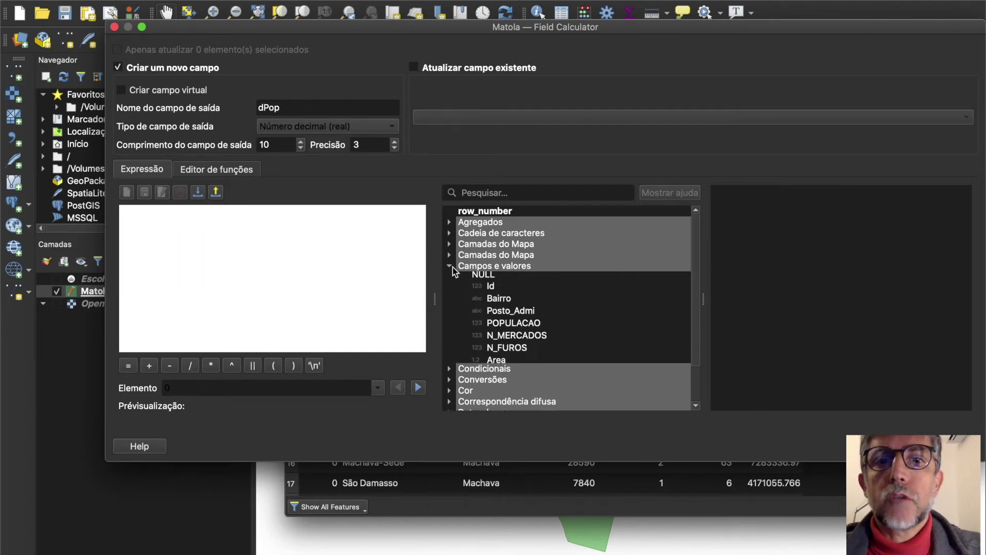
double_click(513, 325)
text(/ ( ))
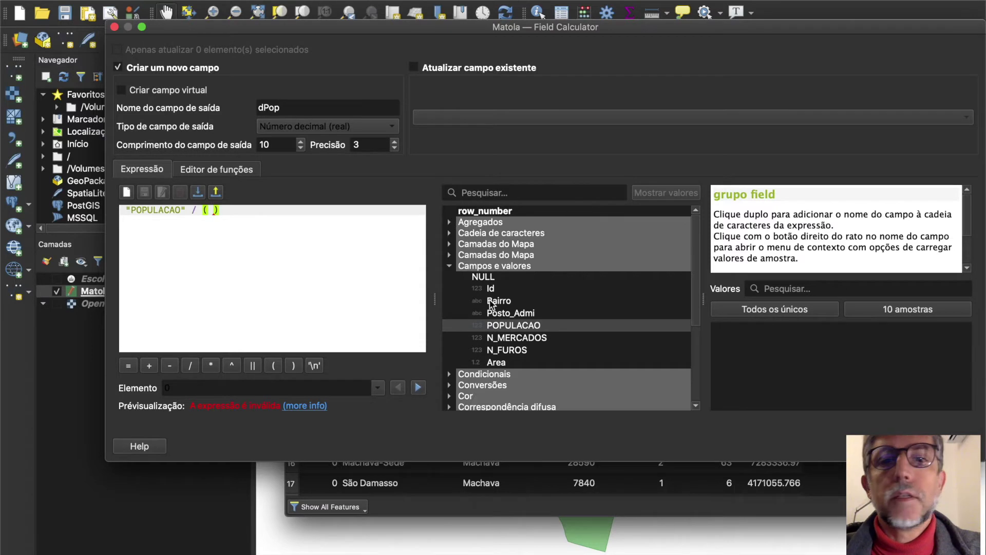
double_click(518, 362)
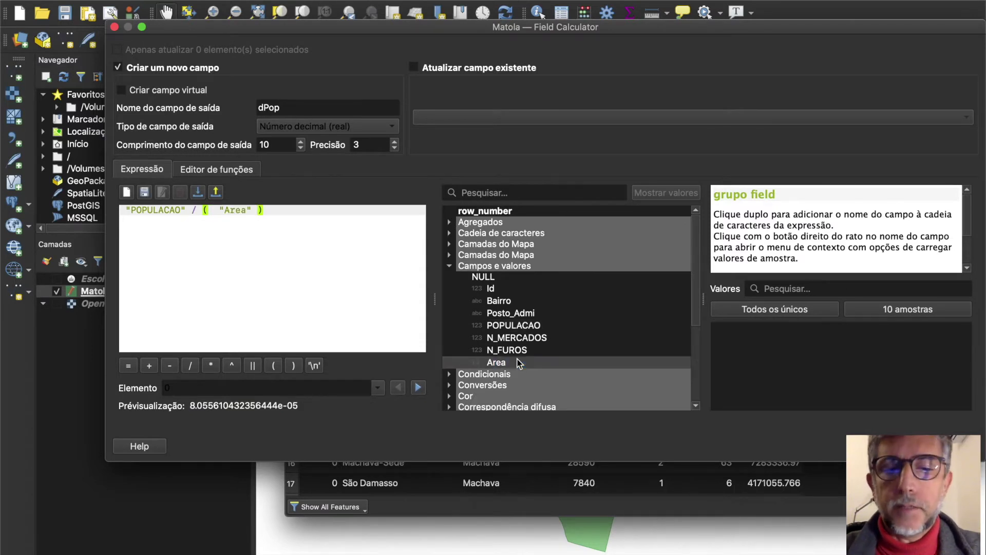
text(/1000)
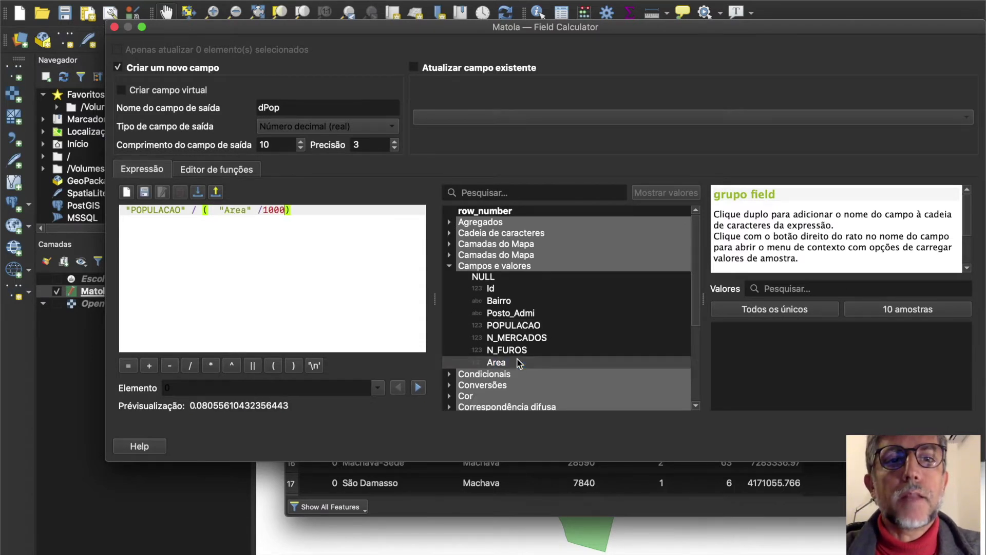
text(000)
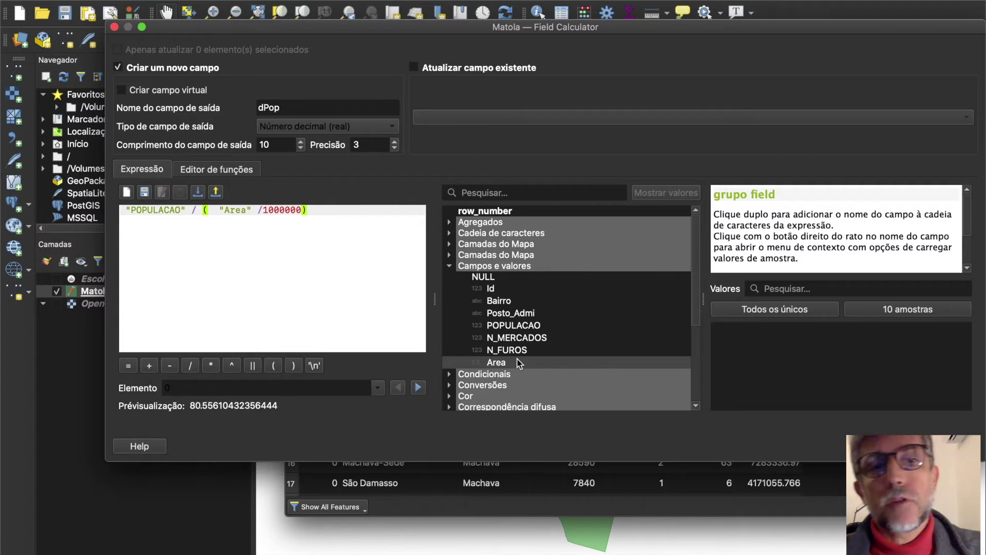
click(284, 211)
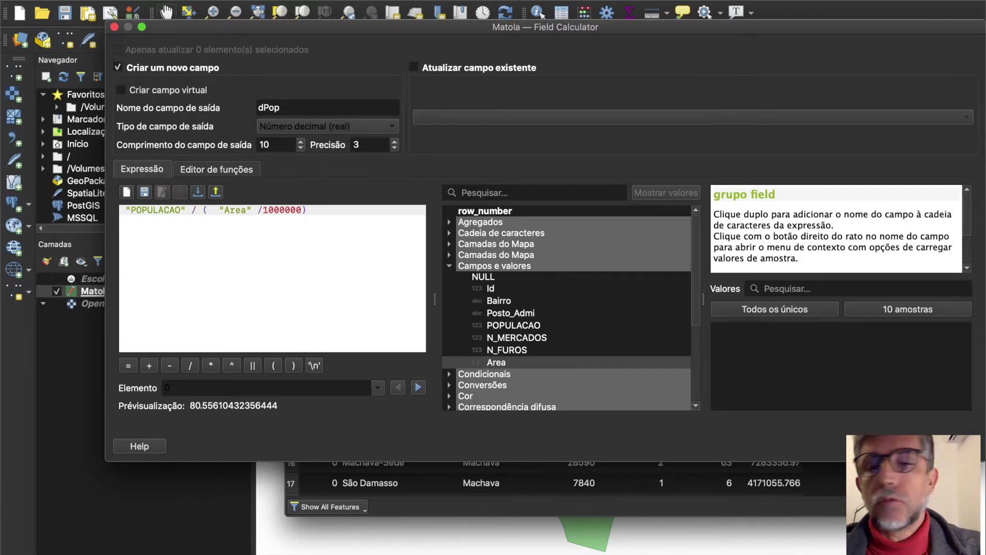
click(950, 446)
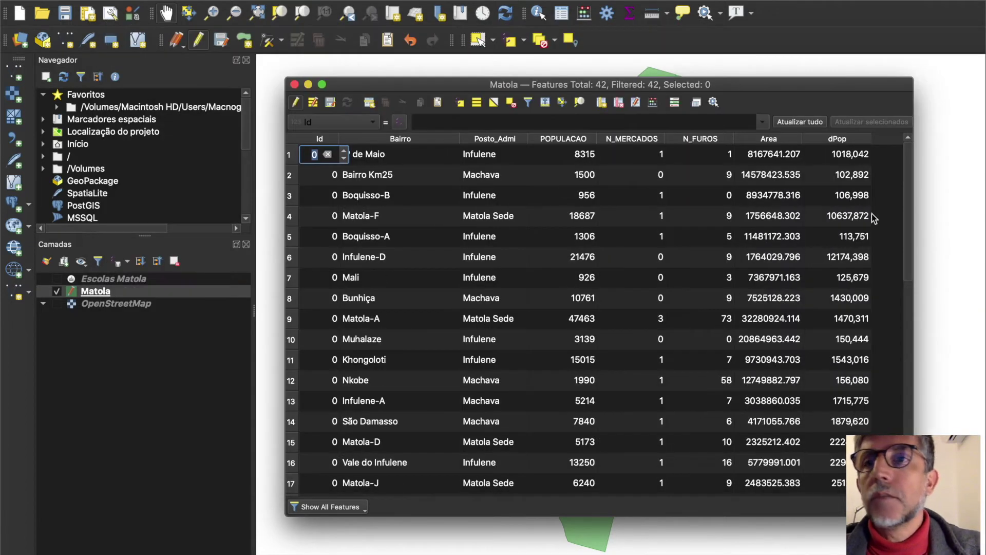
Turn off editing of the Matola layer, saving the new fields, and close its attribute table.
click(296, 103)
click(575, 290)
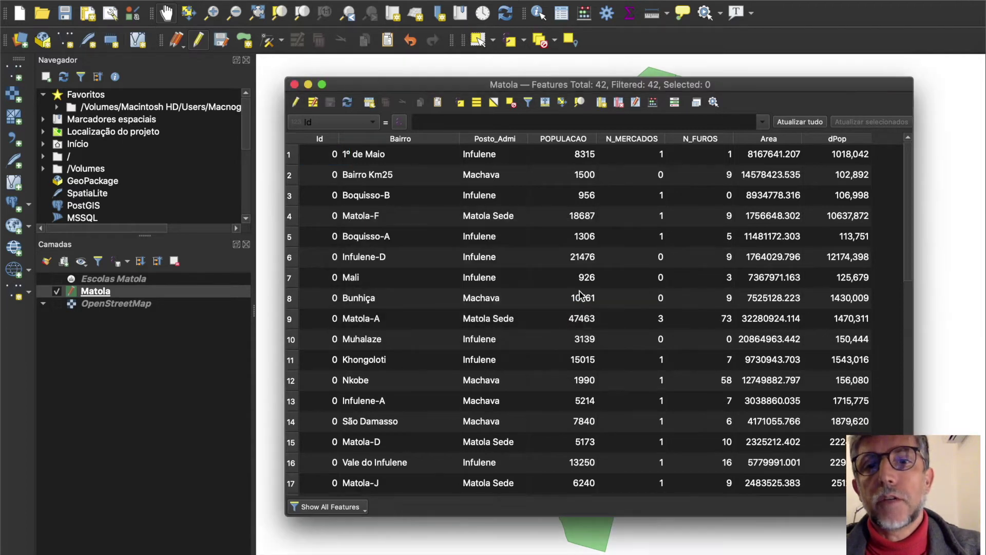
click(294, 84)
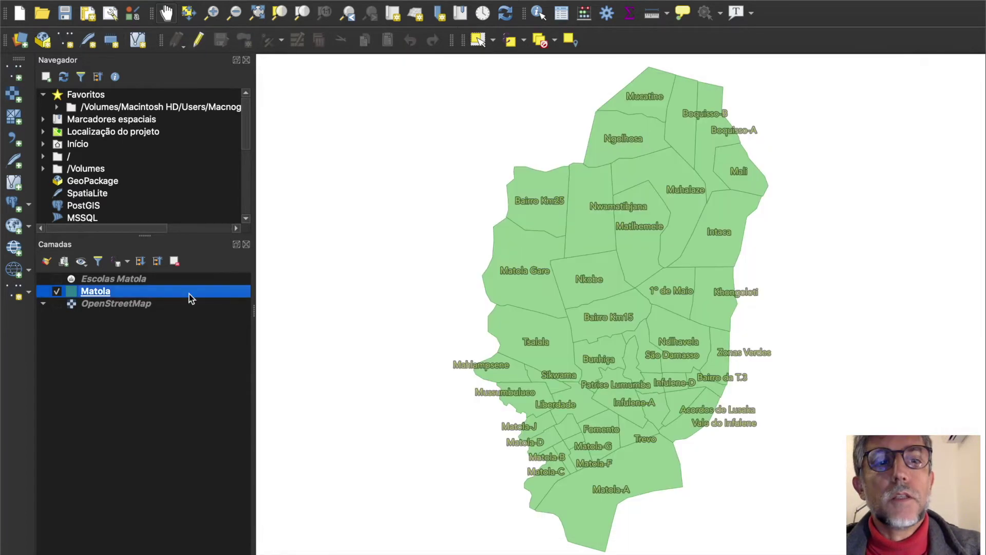
Style the Matola layer with graduated symbology on the dPop field, using the purple-to-yellow colour ramp.
double_click(162, 292)
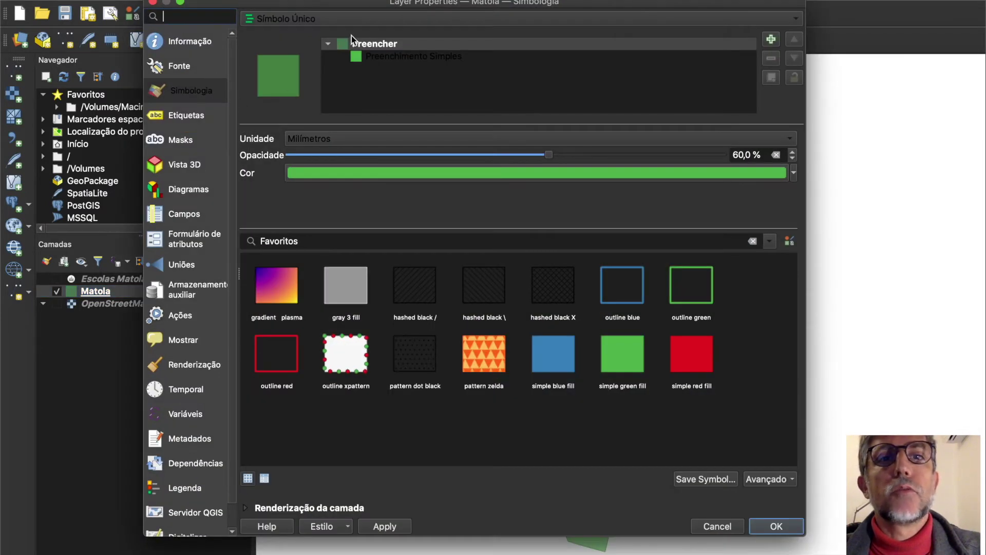
click(369, 20)
click(363, 54)
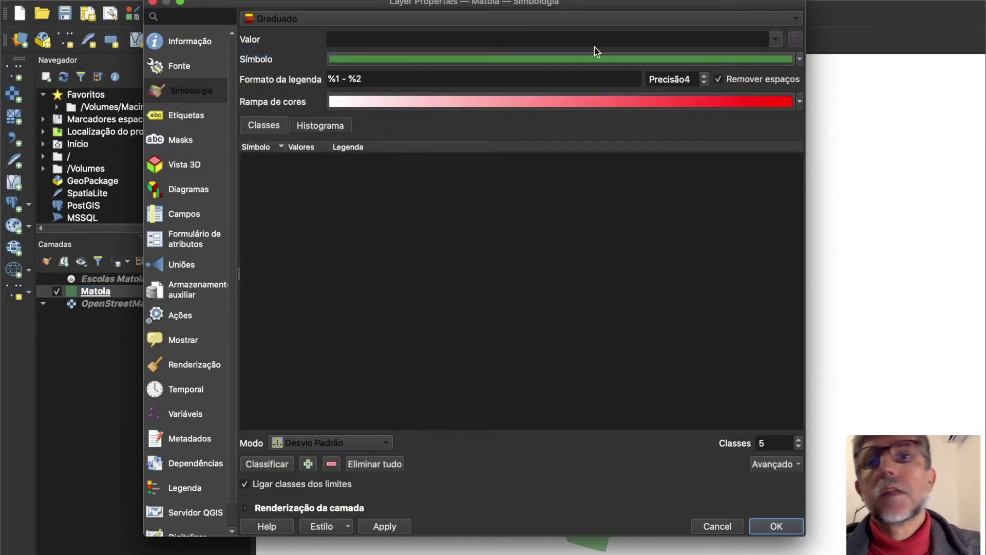
click(775, 40)
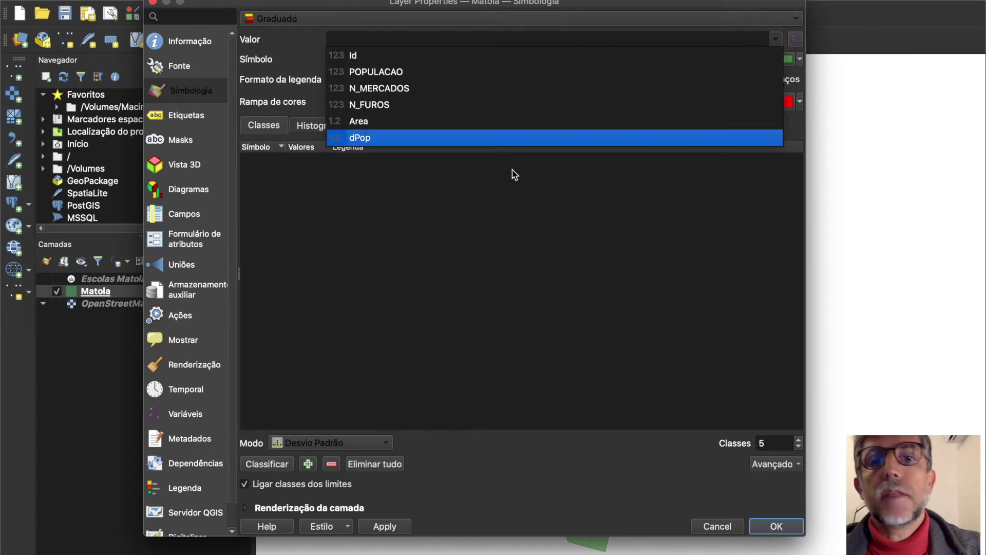
click(506, 143)
click(799, 101)
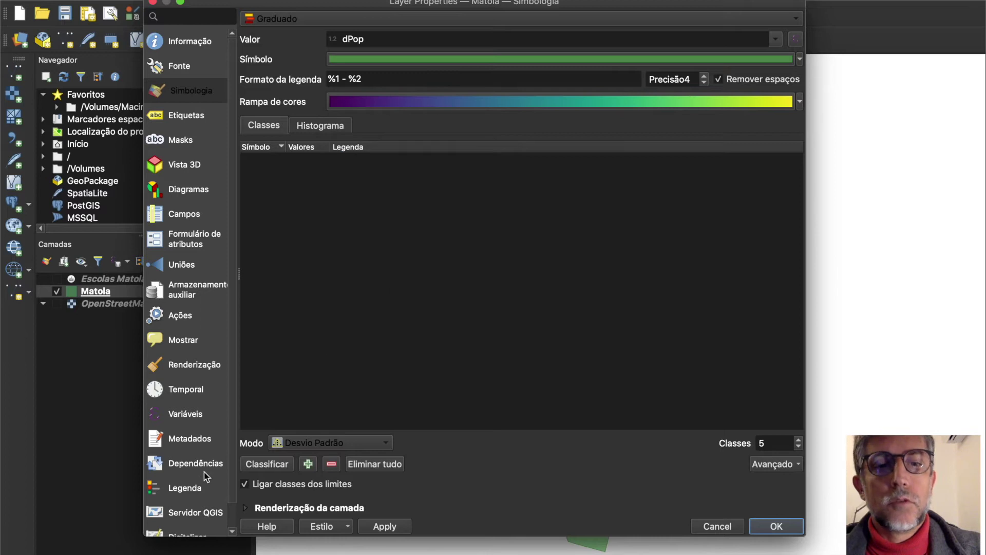
Classify the dPop values into five classes with Natural Breaks (Jenks) and apply the symbology to the map.
click(291, 446)
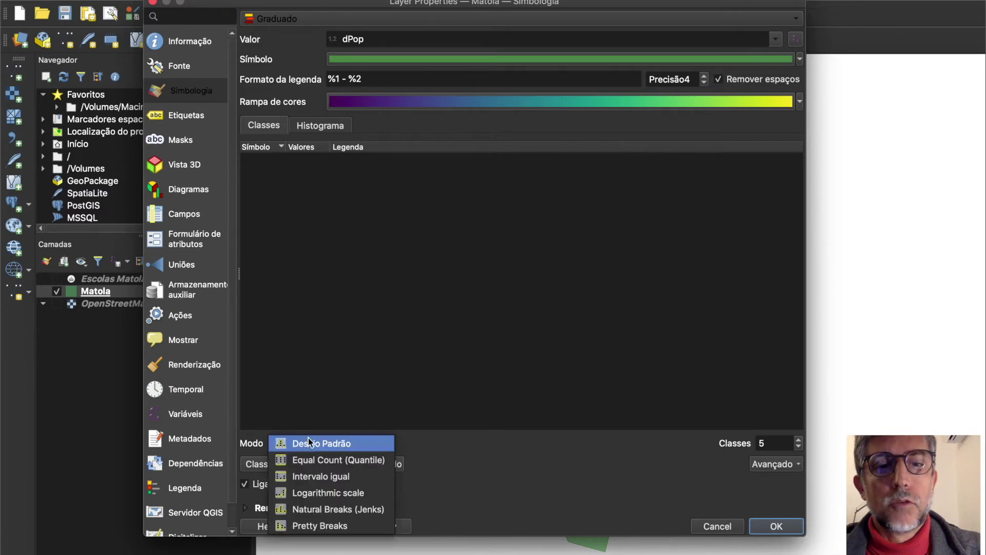
click(317, 509)
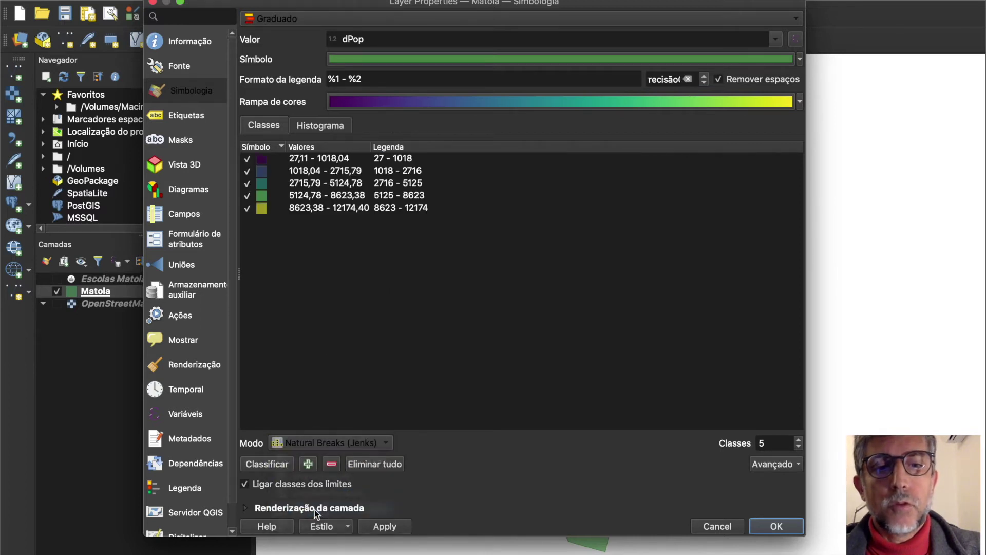
click(264, 465)
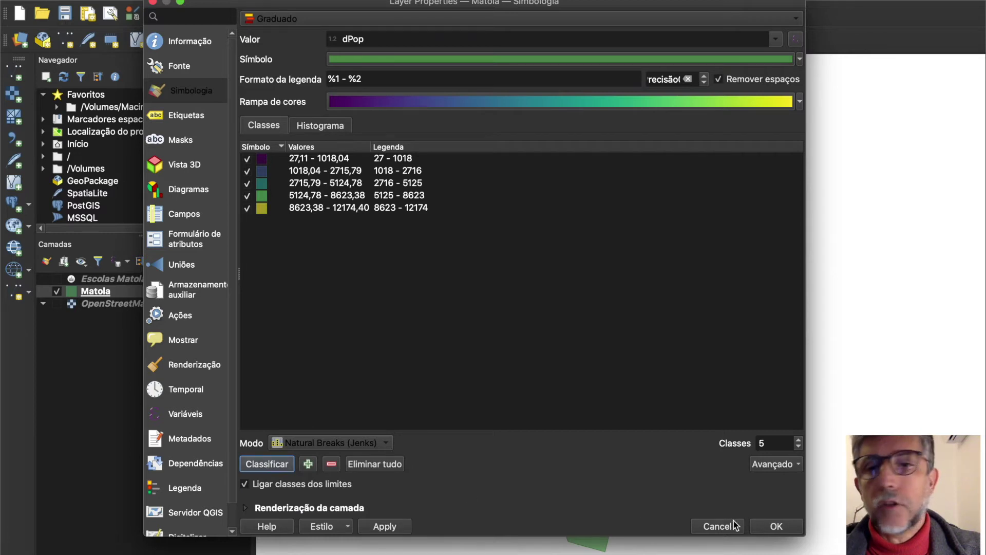
click(776, 526)
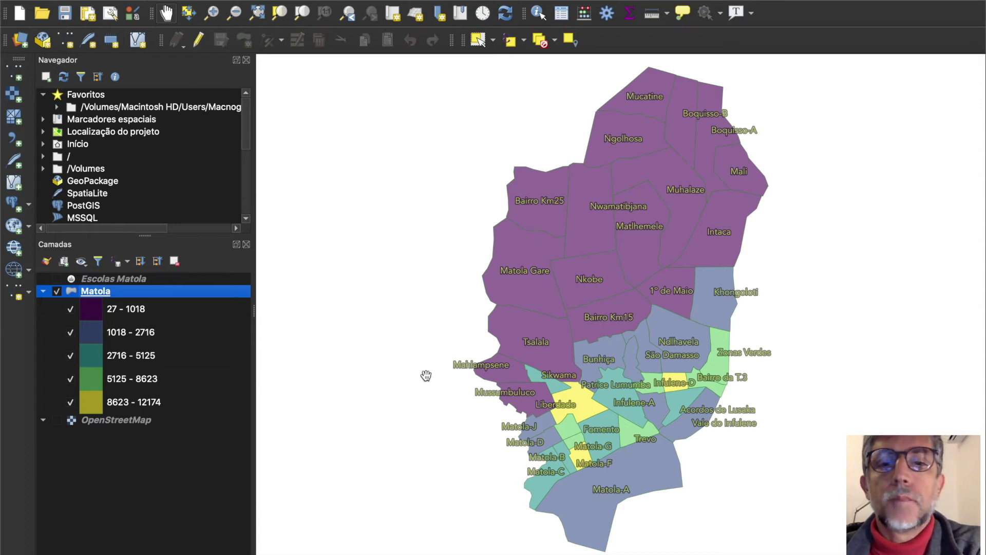
Make the Escolas Matola layer visible and view its attribute table alongside the schools on the map.
click(95, 281)
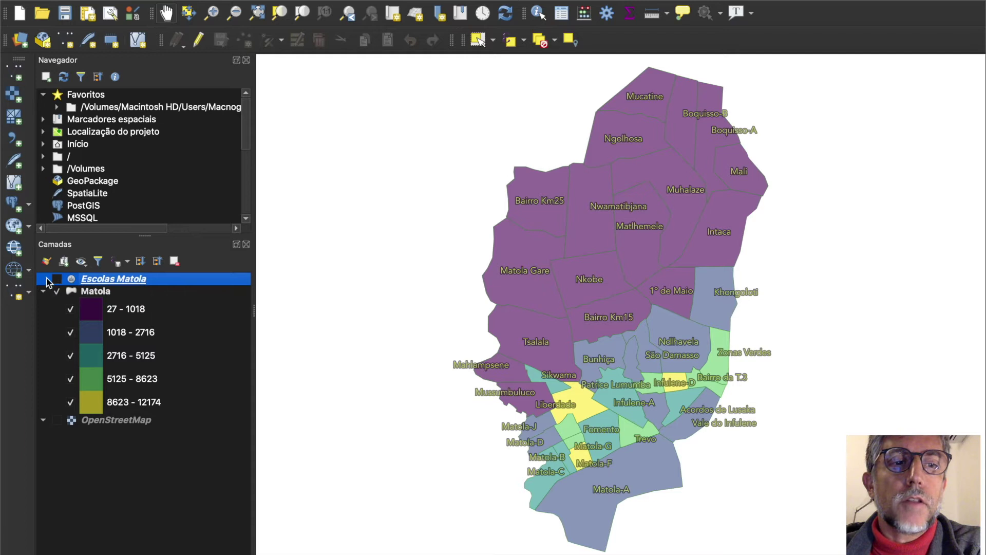
click(58, 280)
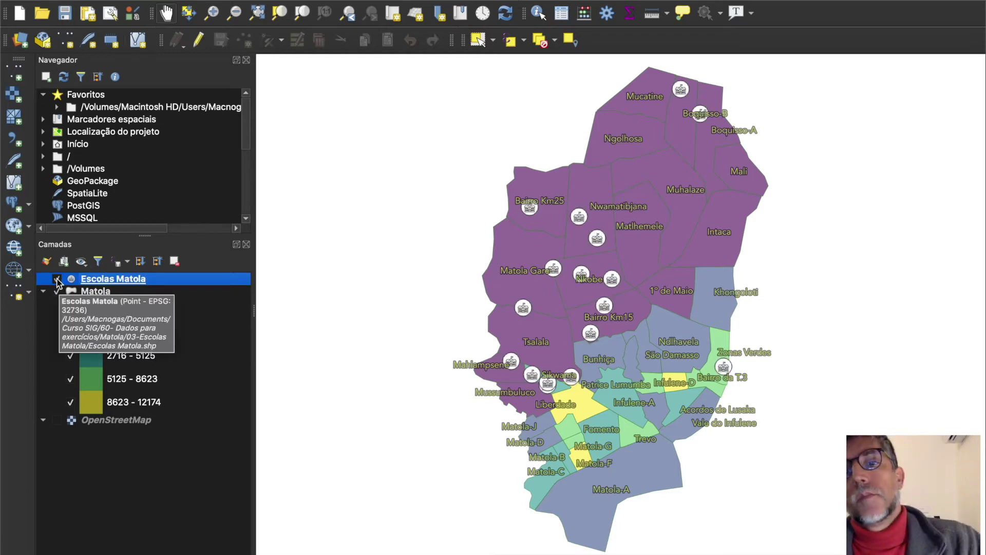
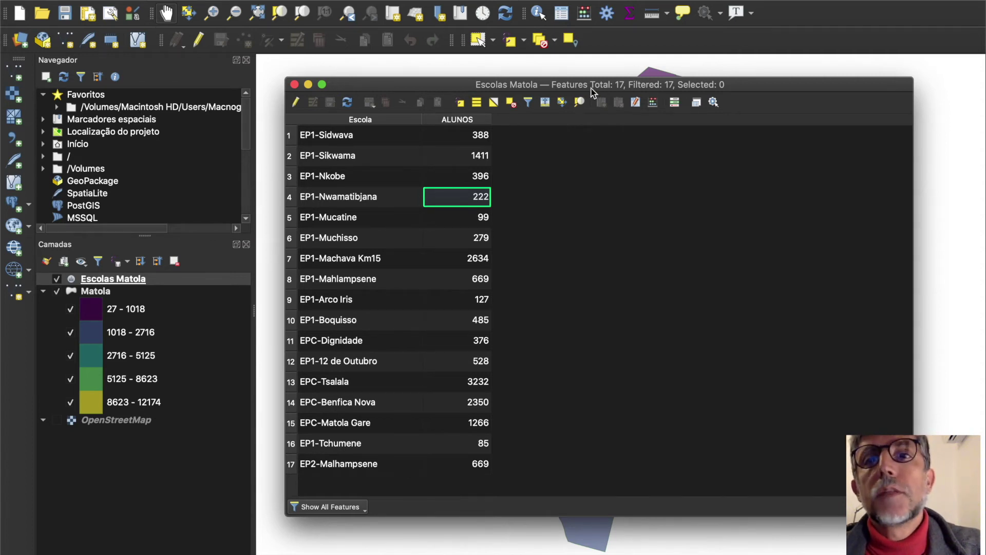
drag(471, 92, 502, 327)
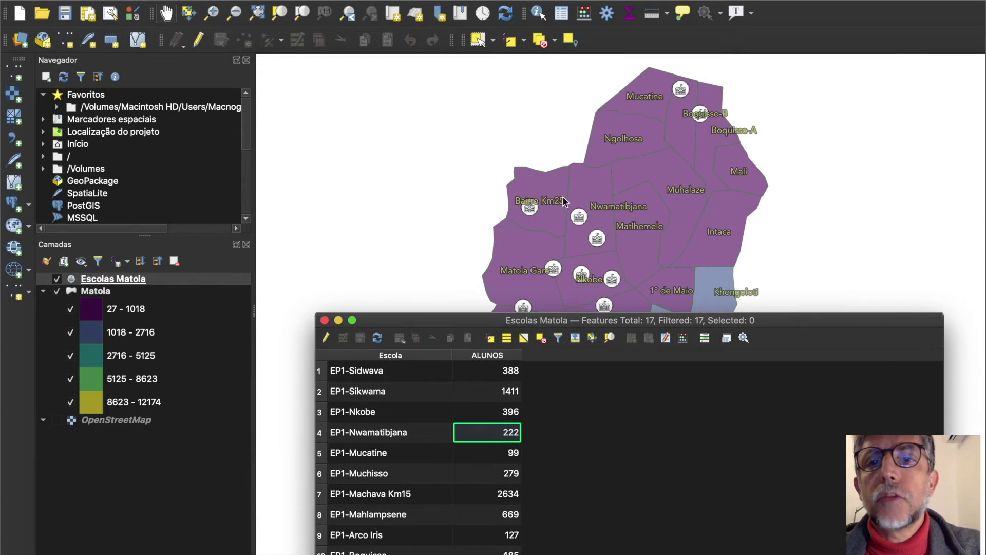
drag(483, 319, 479, 134)
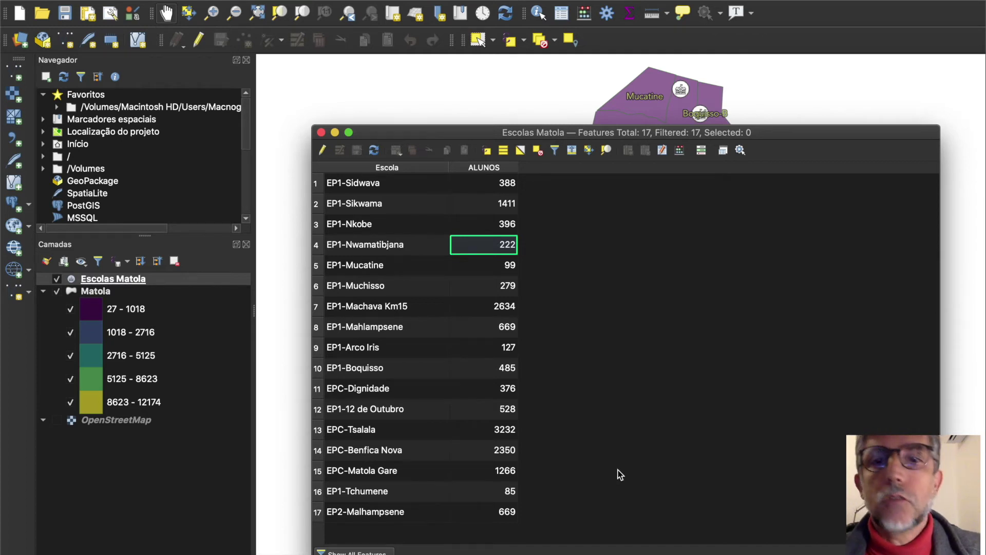
Enable editing of Escolas Matola and begin a new-field expression in the Field Calculator: an if whose condition uses substr on "Escola" with start 1, length 3.
click(322, 151)
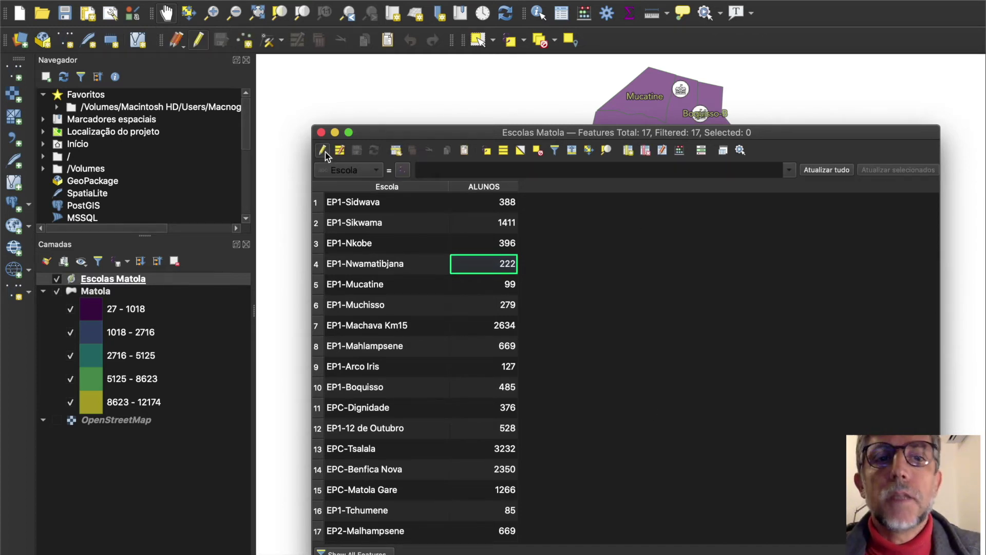
click(684, 150)
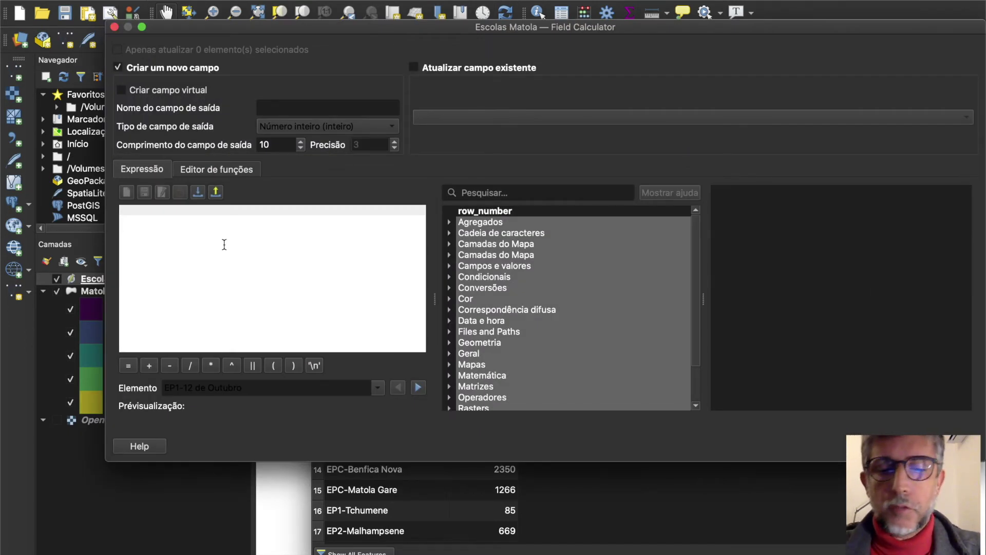
text(if)
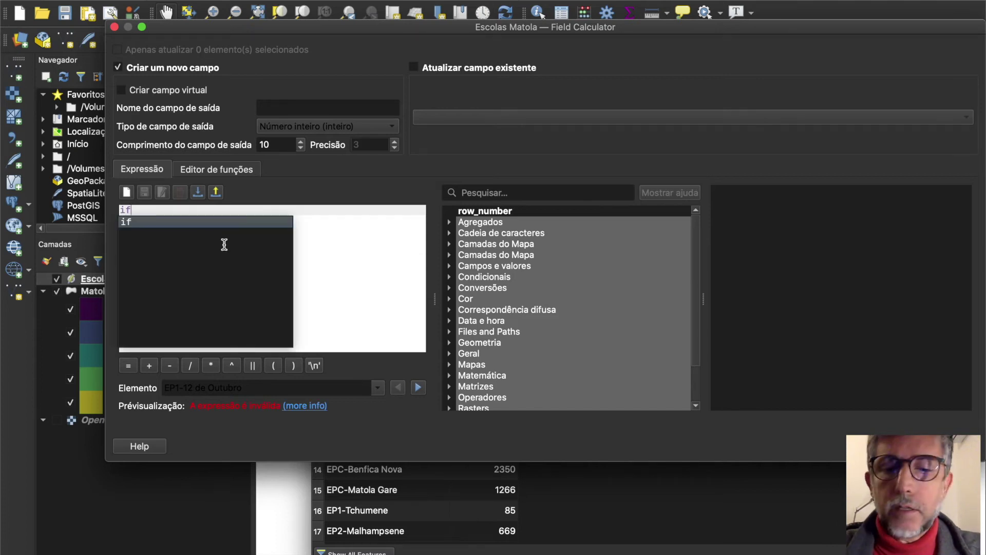
text(()
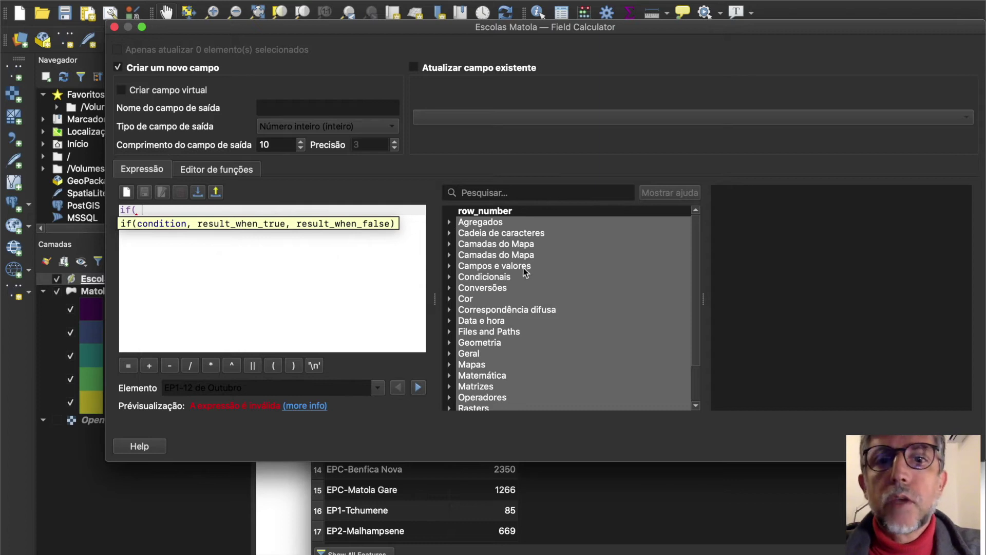
click(450, 266)
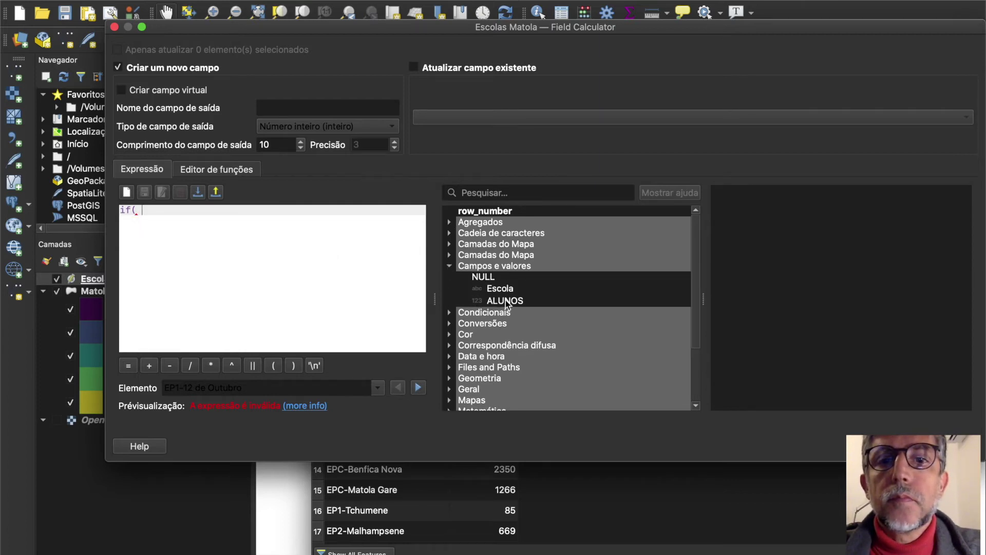
double_click(501, 290)
text(, )
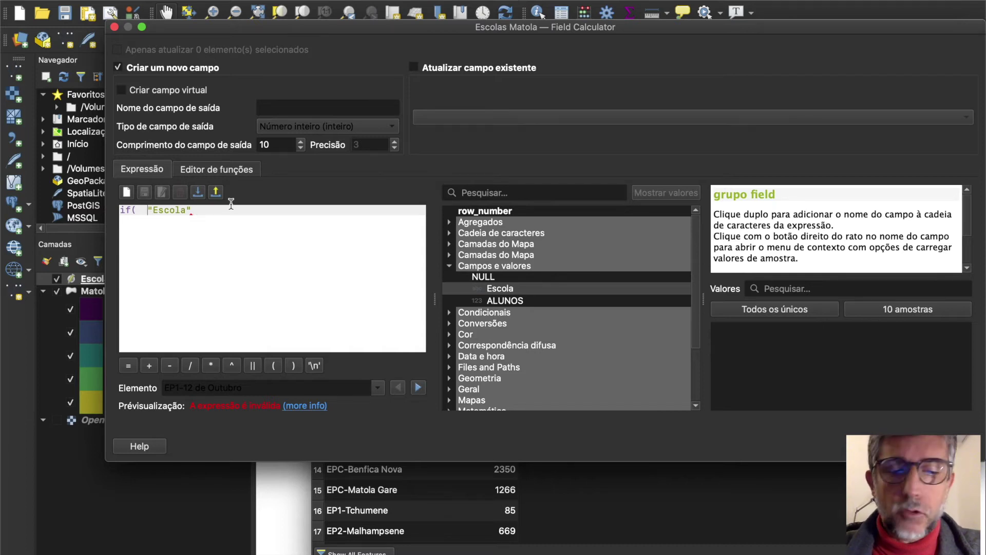
text(substr()
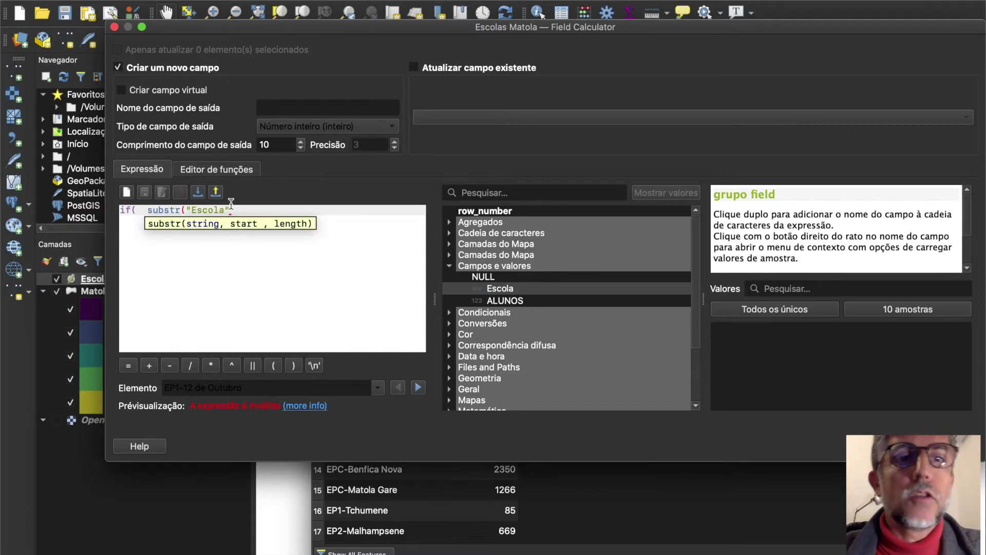
click(246, 210)
text(1,)
text(2))
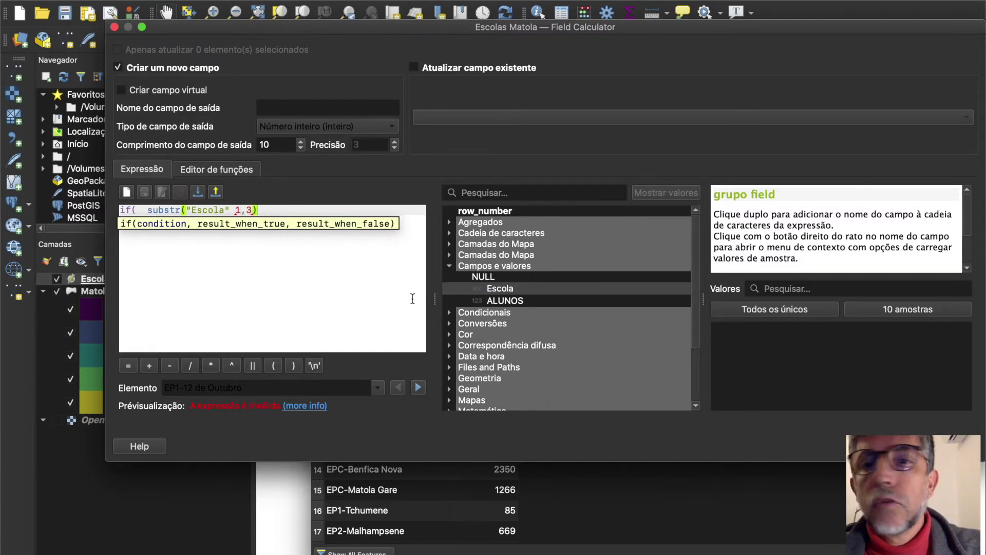
Complete the if condition with LIKE 'EP1' and give 'Escola primaria' as the result when true.
drag(435, 299, 482, 301)
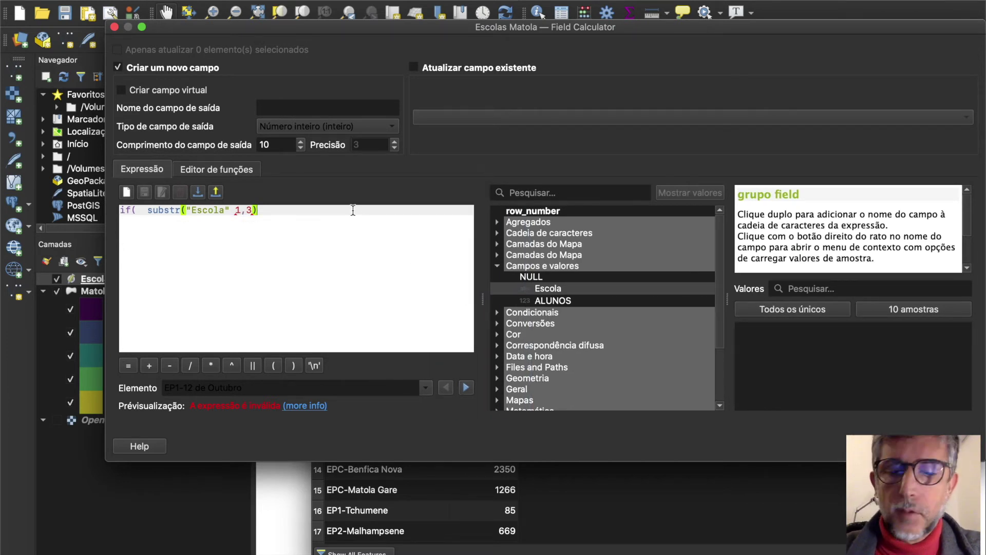
mouse_move(353, 210)
text(LIKE)
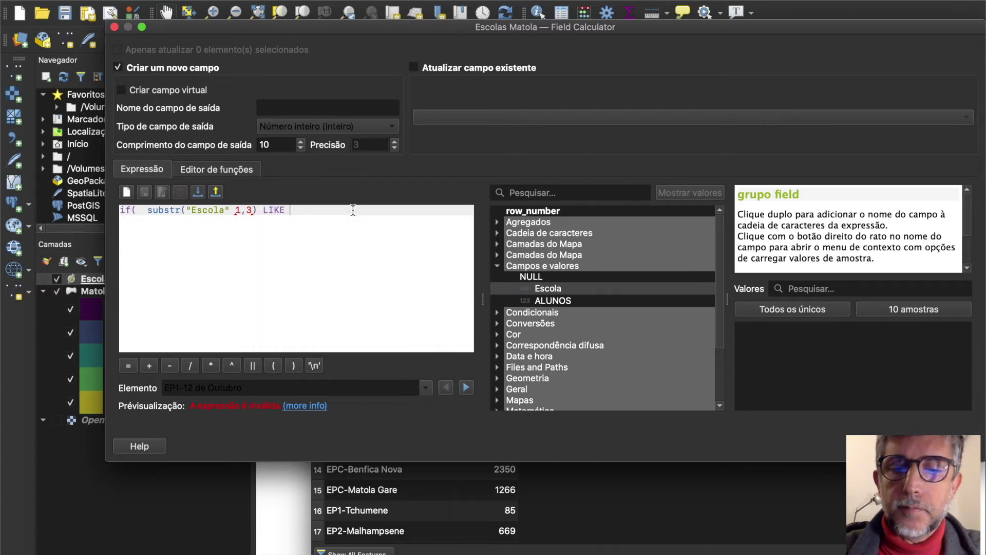
text( 'EP1')
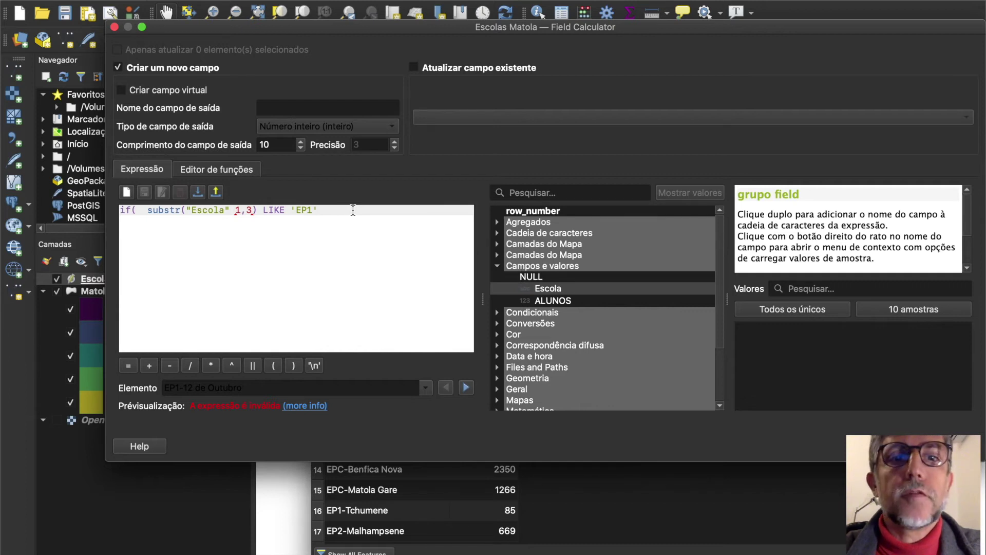
text(,)
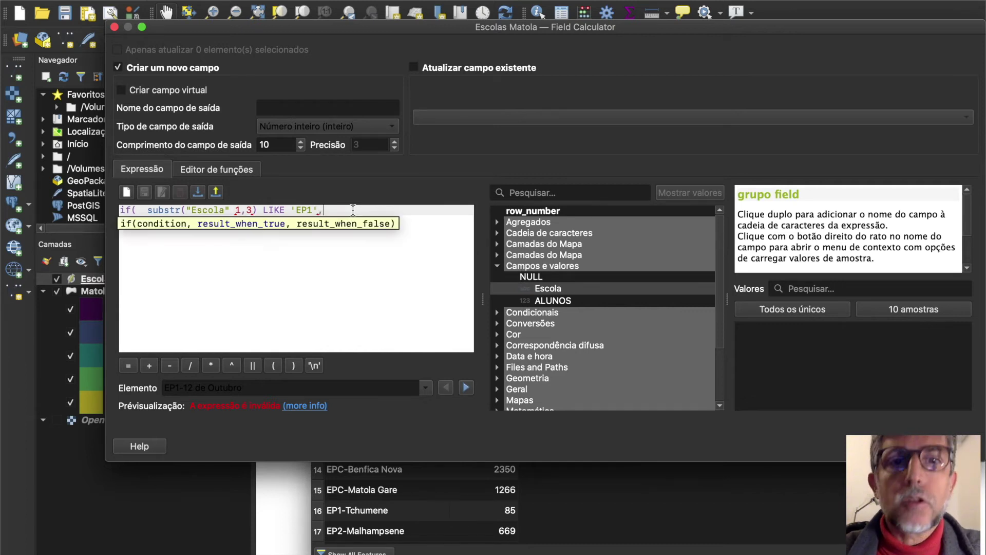
text( 'Es)
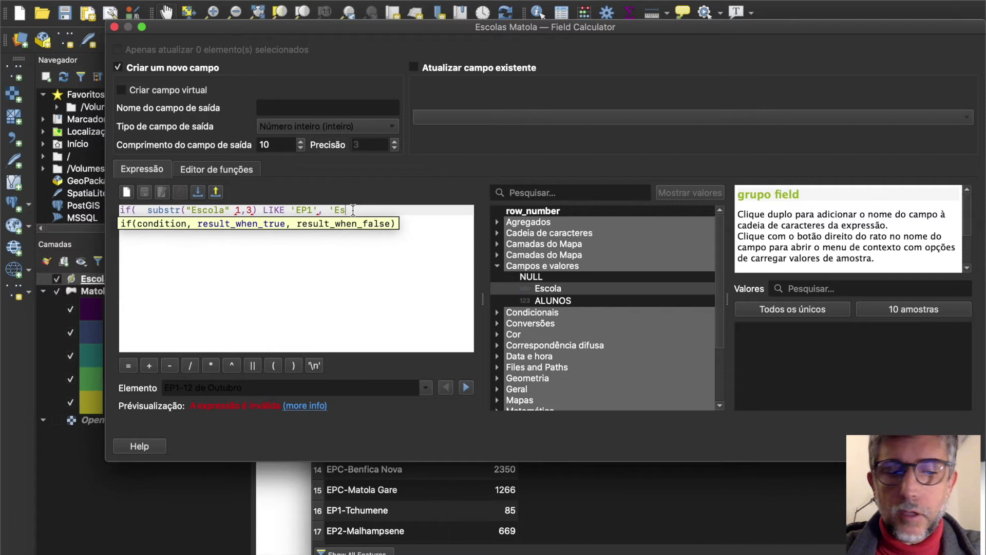
text(cola prima)
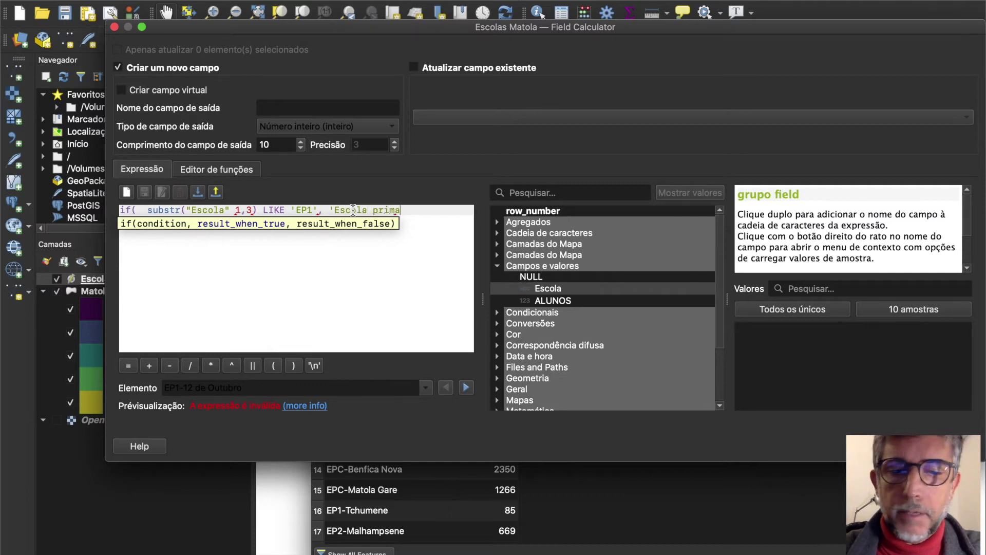
text(ria')
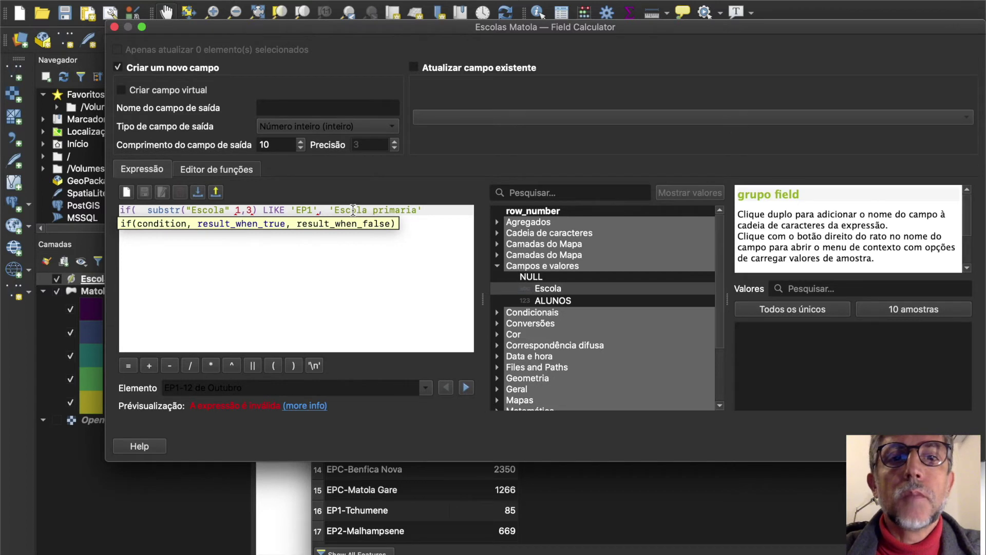
Add a nested if on a new line whose condition is substr( "Escola" ,1,3) LIKE 'EP2'.
key(Return)
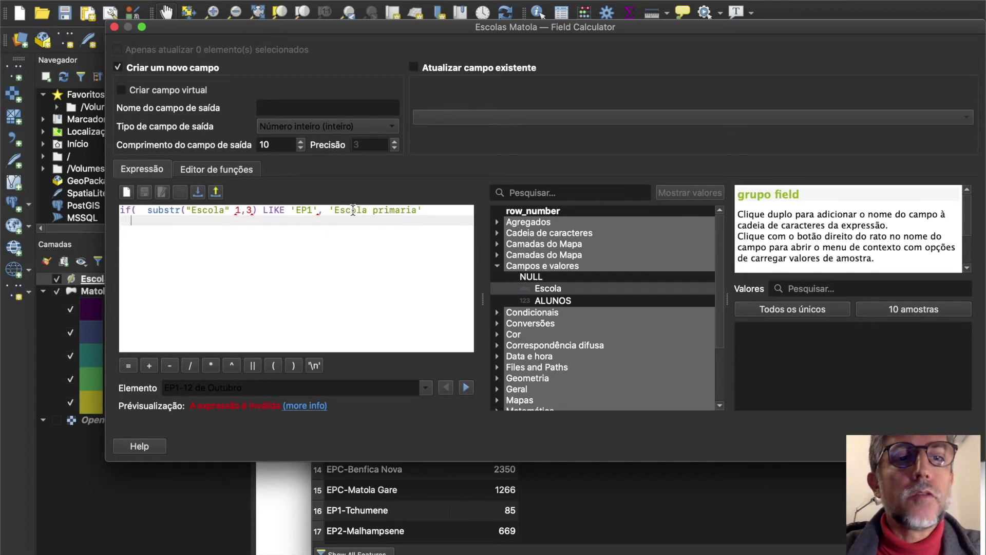
text(if)
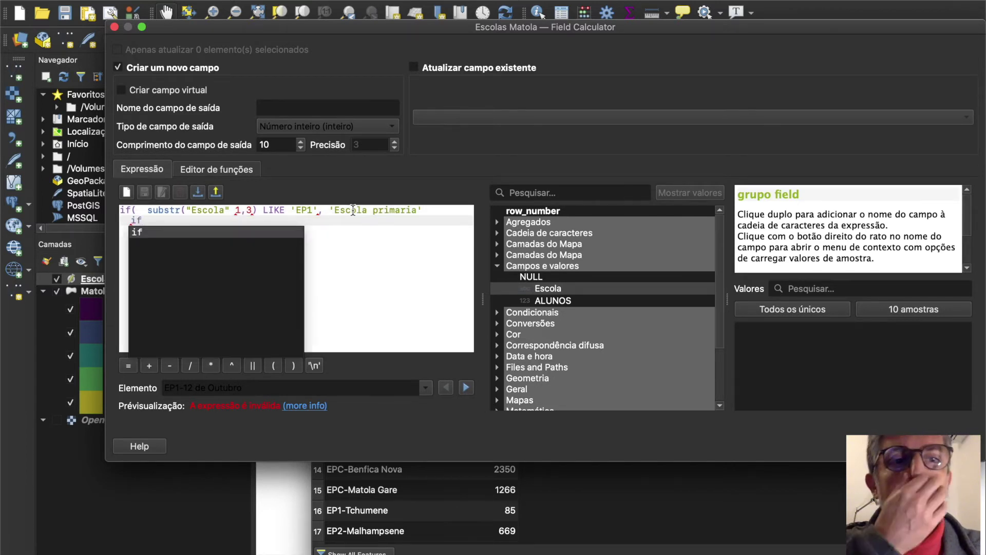
text(( subs)
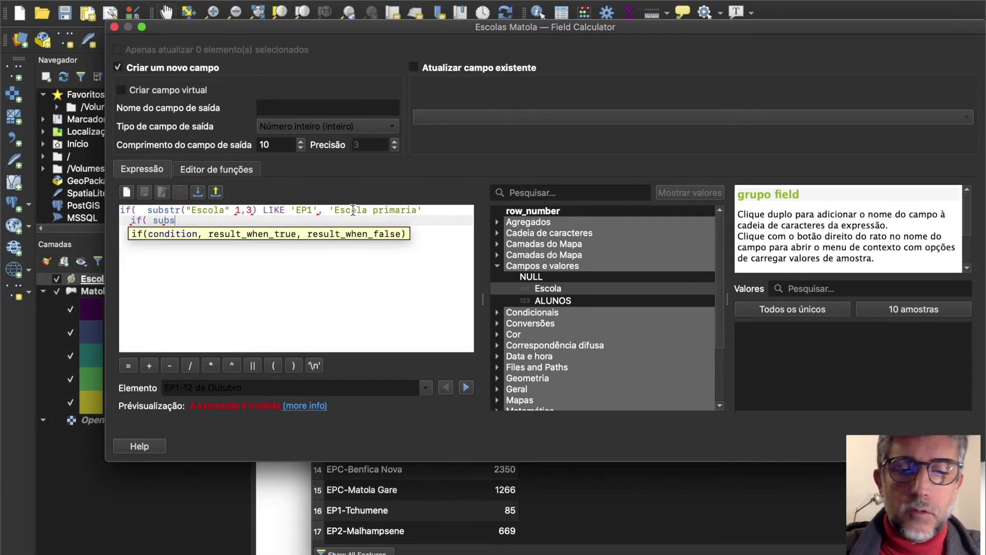
text(tr()
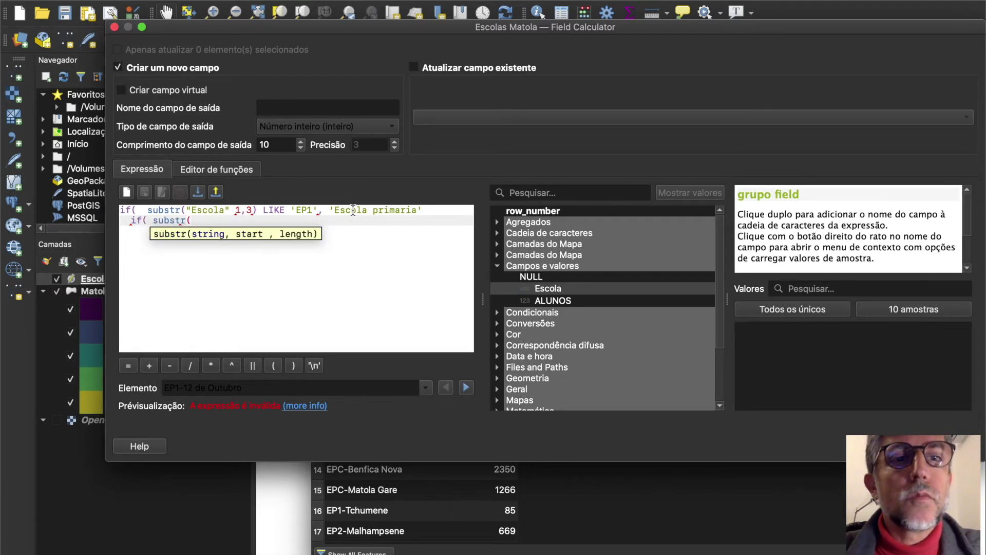
double_click(559, 291)
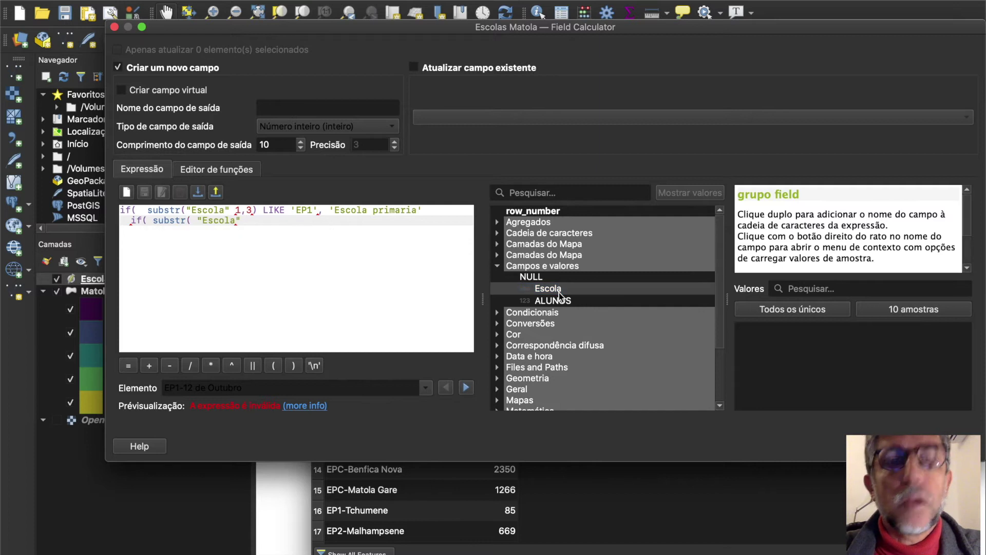
text(,1,3))
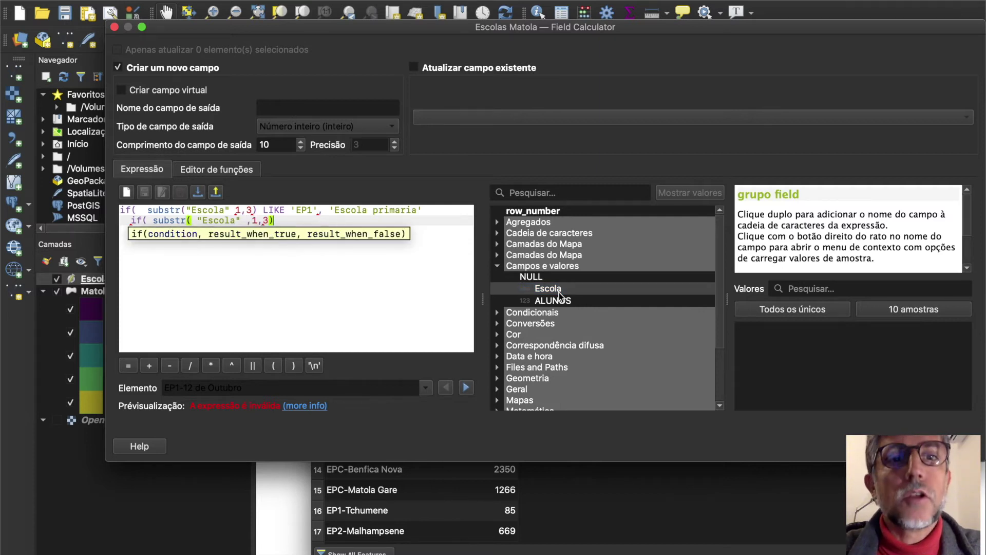
text( LIK)
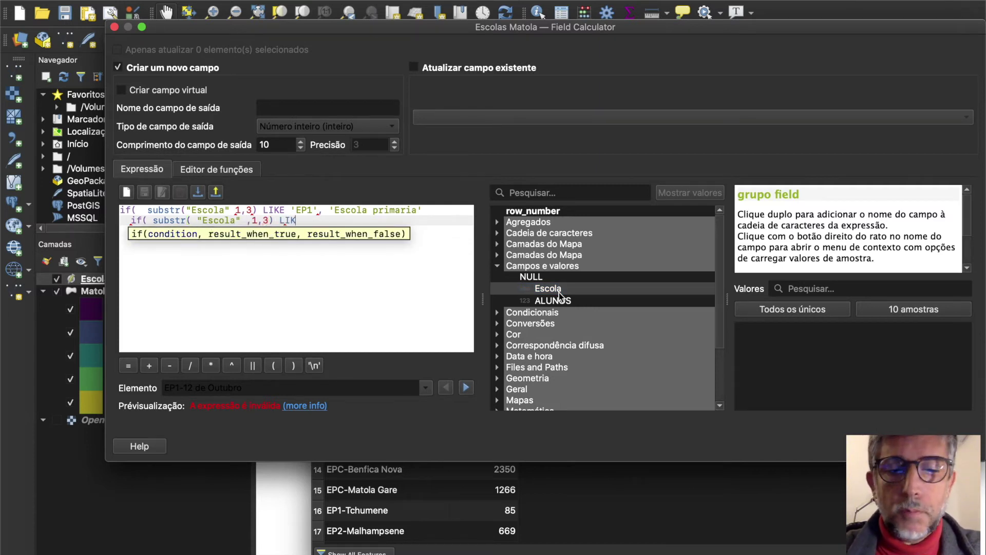
text(E 'EP2')
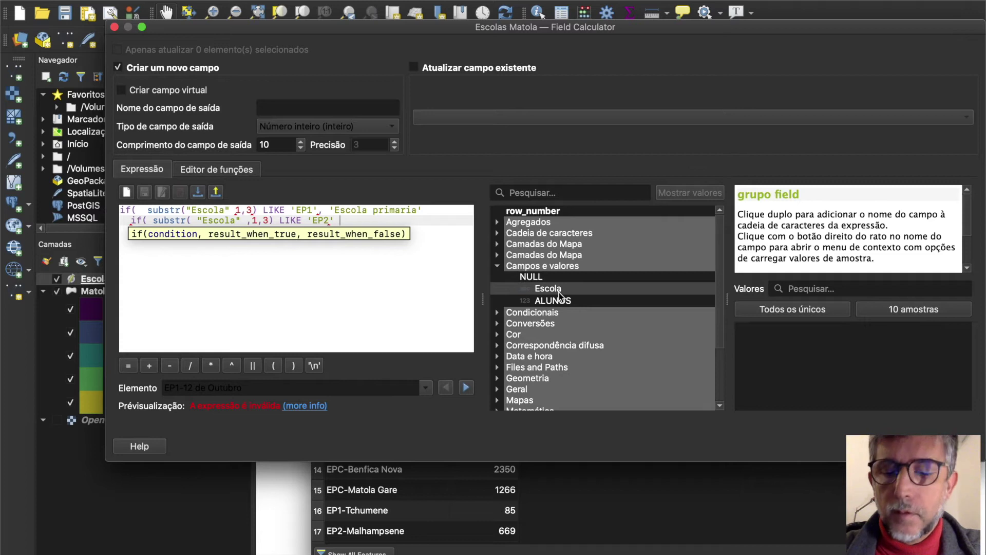
Give the nested if the results 'Escola secundária' when true and 'Escola comunitária' when false, and close both ifs.
text( , Escola secundária',)
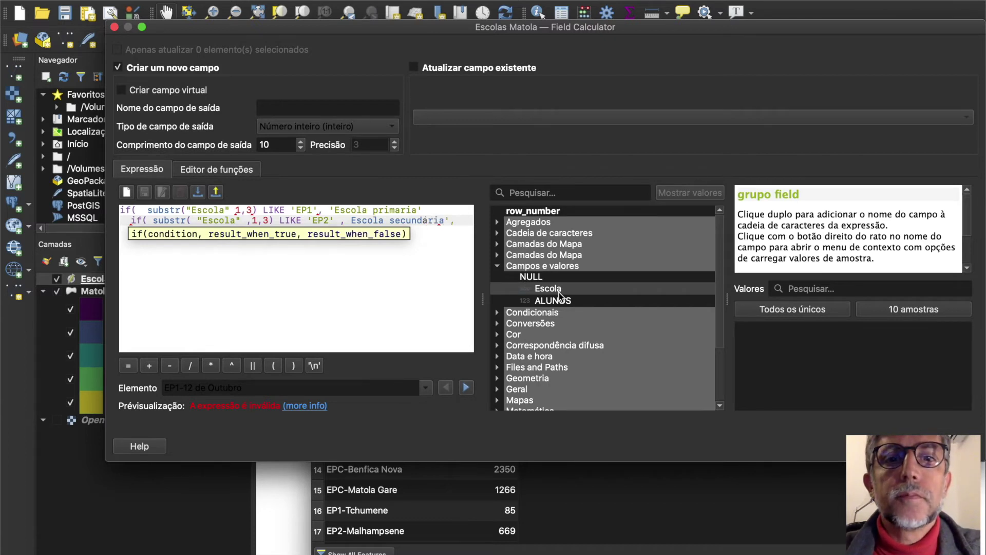
key(Return)
text('Escola )
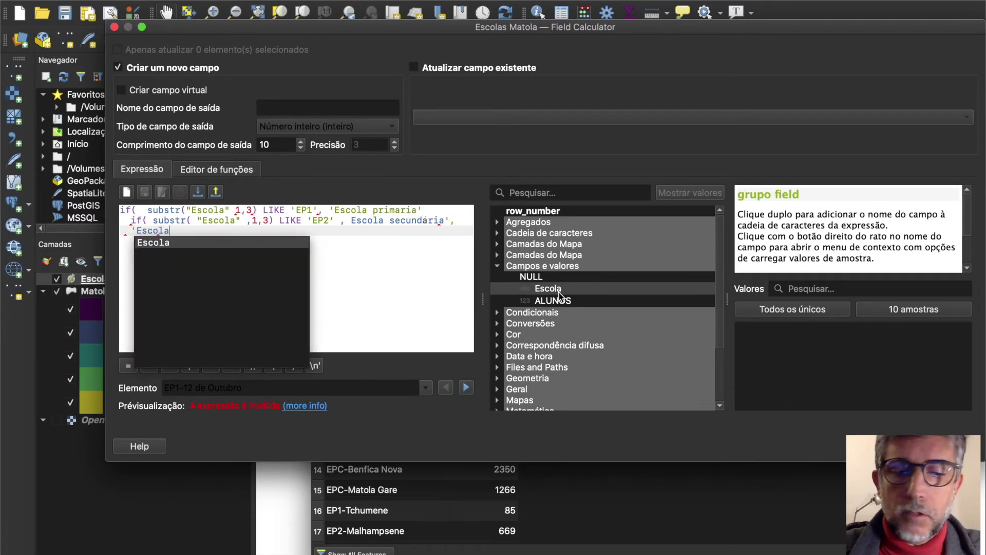
text(comunitária'))
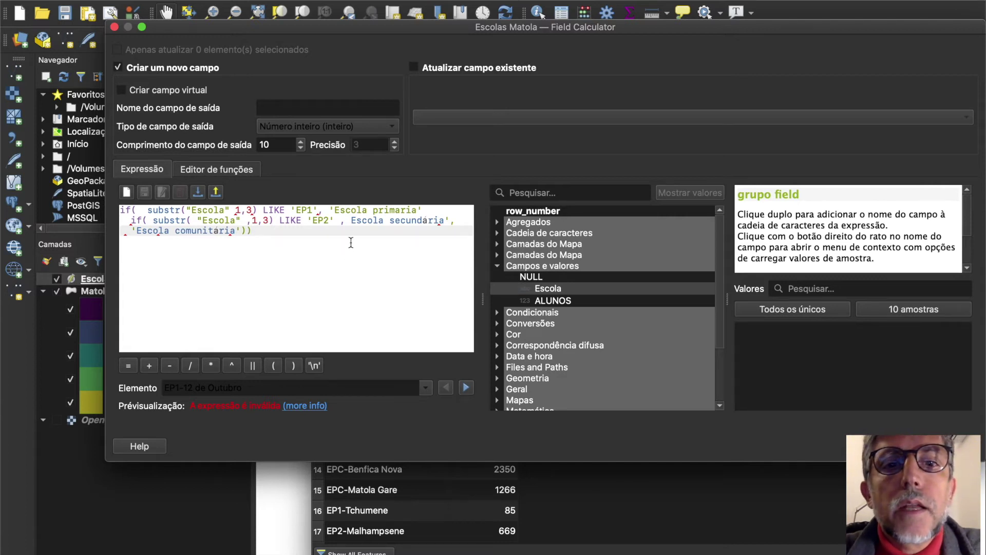
Insert the missing opening quote before Escola secundária and the missing comma after 'Escola primaria'.
click(350, 221)
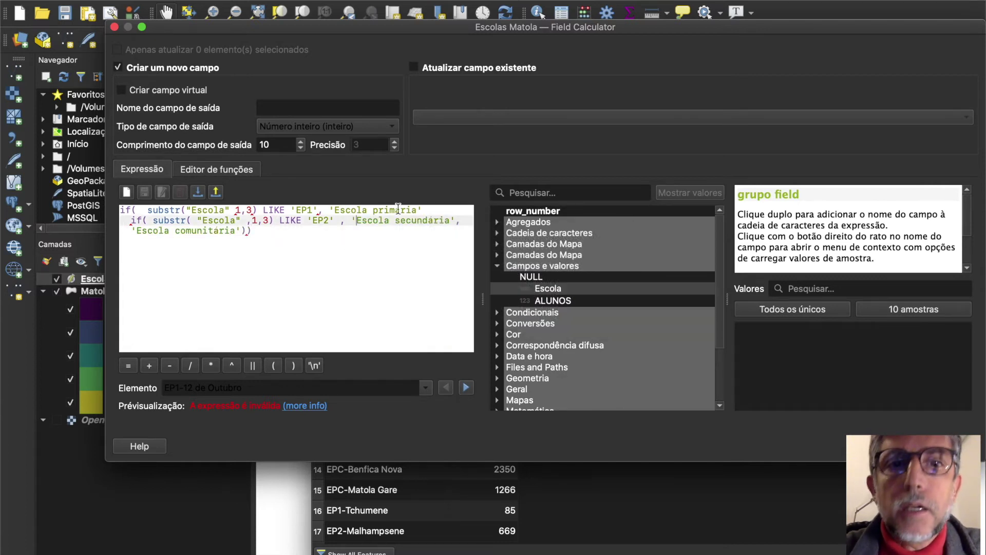
text(')
click(272, 246)
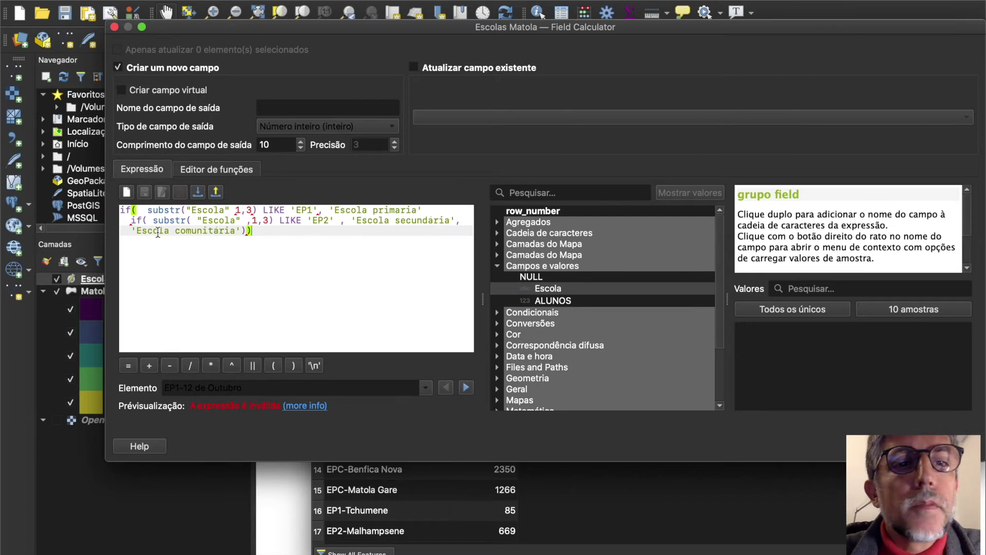
click(442, 208)
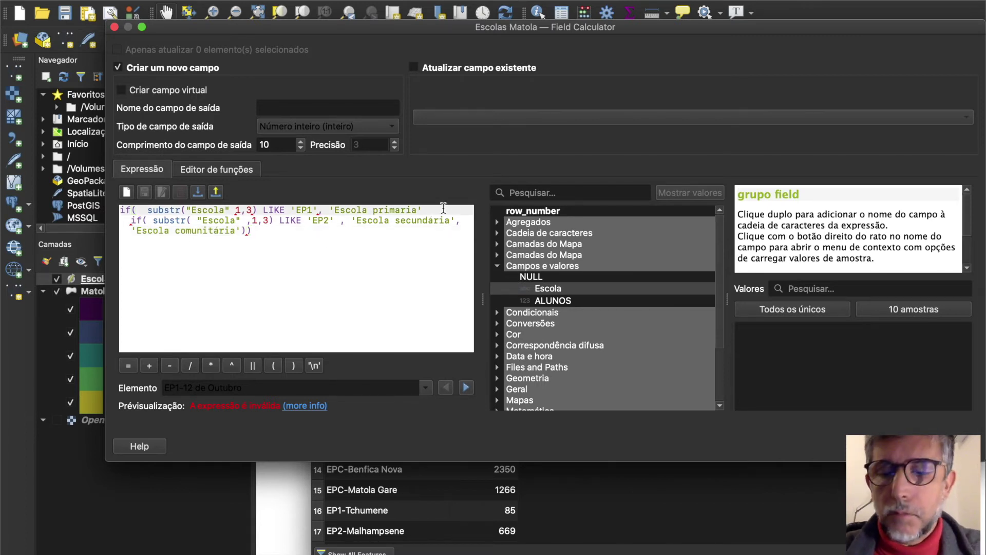
text(,)
click(393, 257)
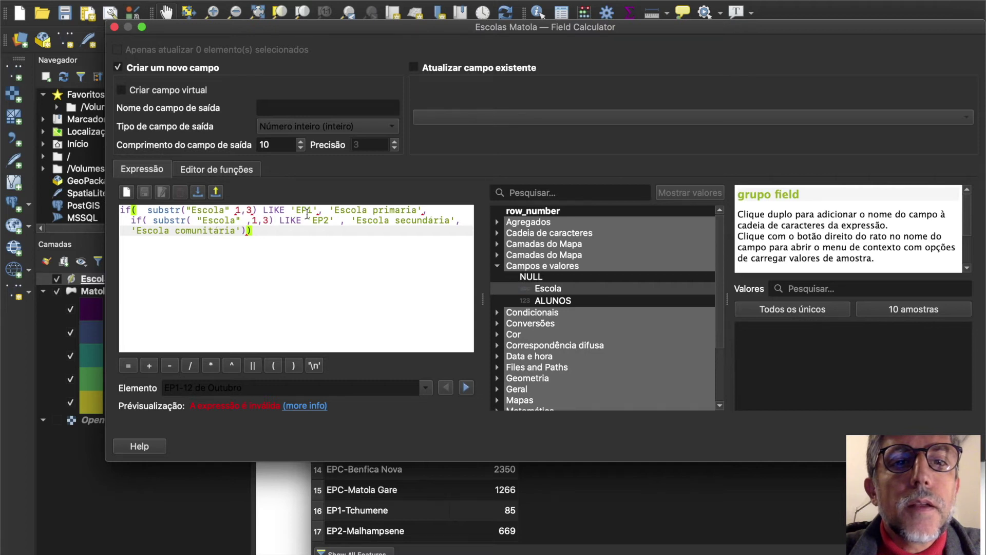
Check the expression for syntax errors and add spaces around "Escola" in the first substr.
mouse_move(307, 214)
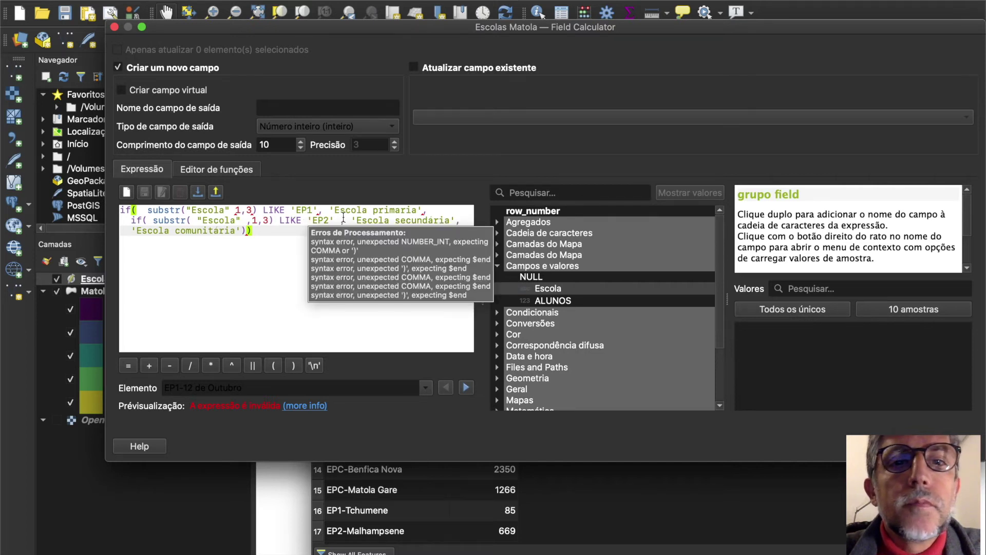
click(437, 211)
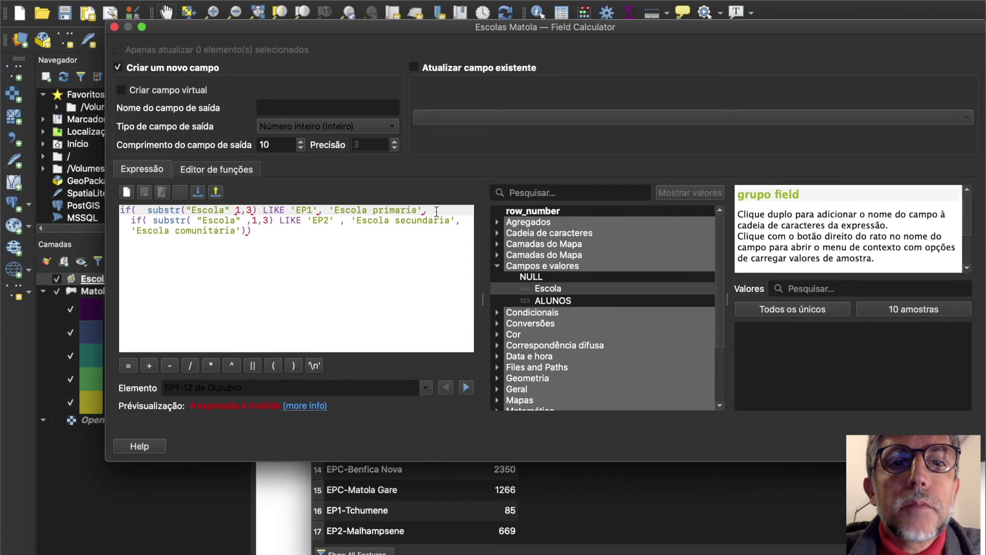
mouse_move(437, 211)
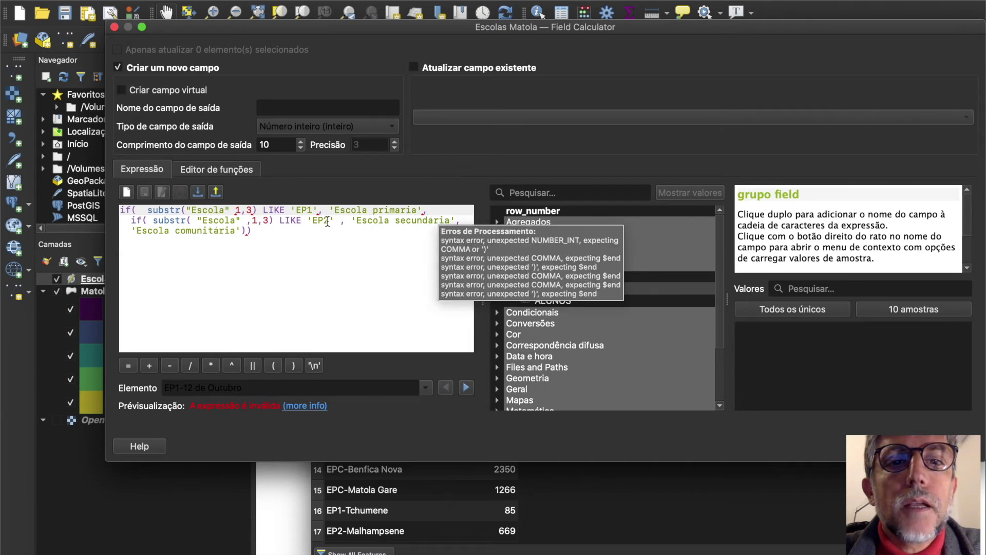
click(400, 222)
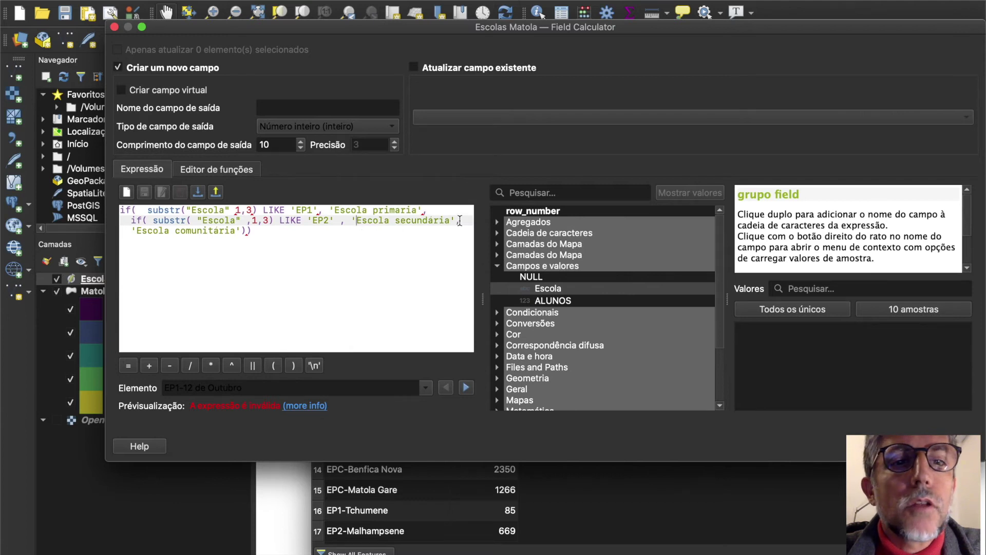
click(281, 230)
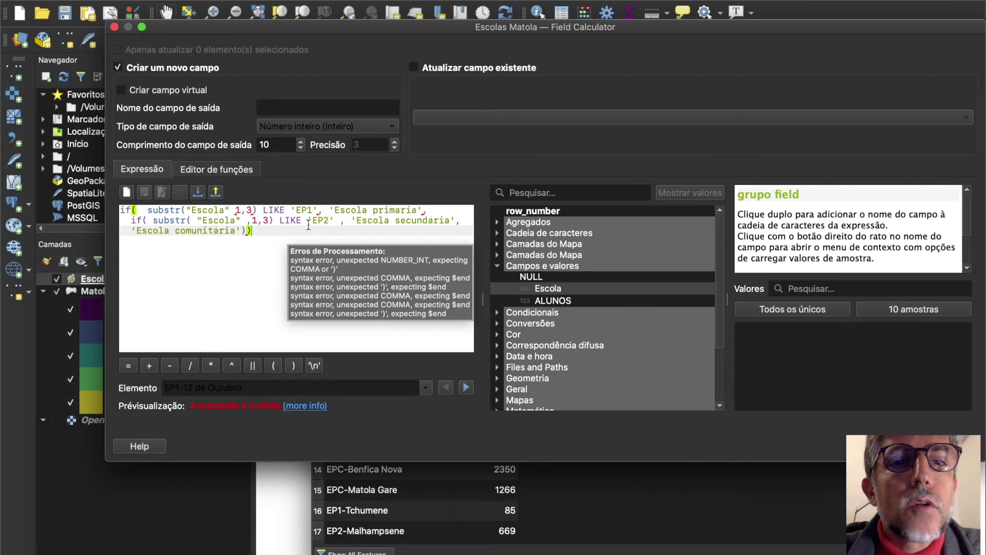
click(187, 210)
click(237, 210)
click(263, 247)
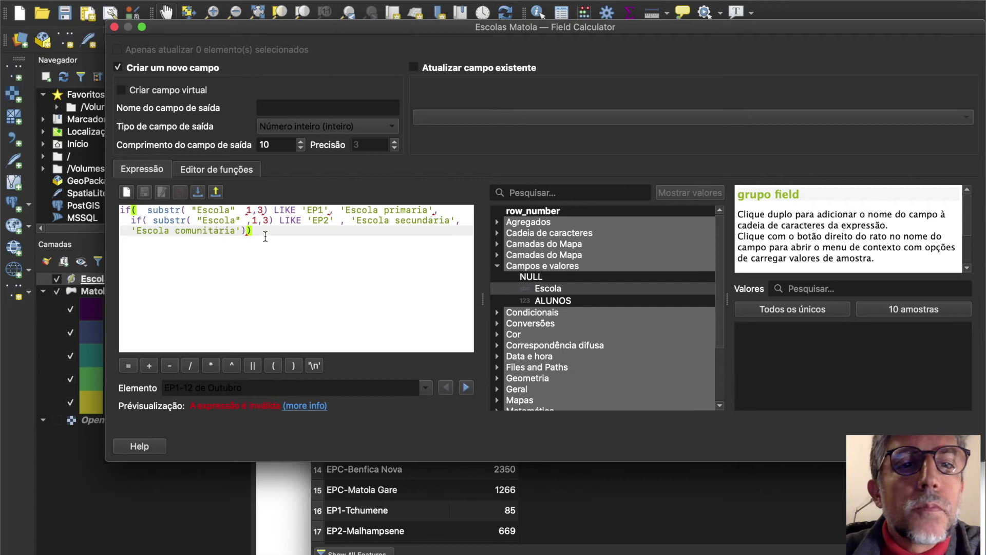
Retype the two closing parentheses at the end of the expression.
text())
key(BackSpace)
key(BackSpace)
key(BackSpace)
text()))
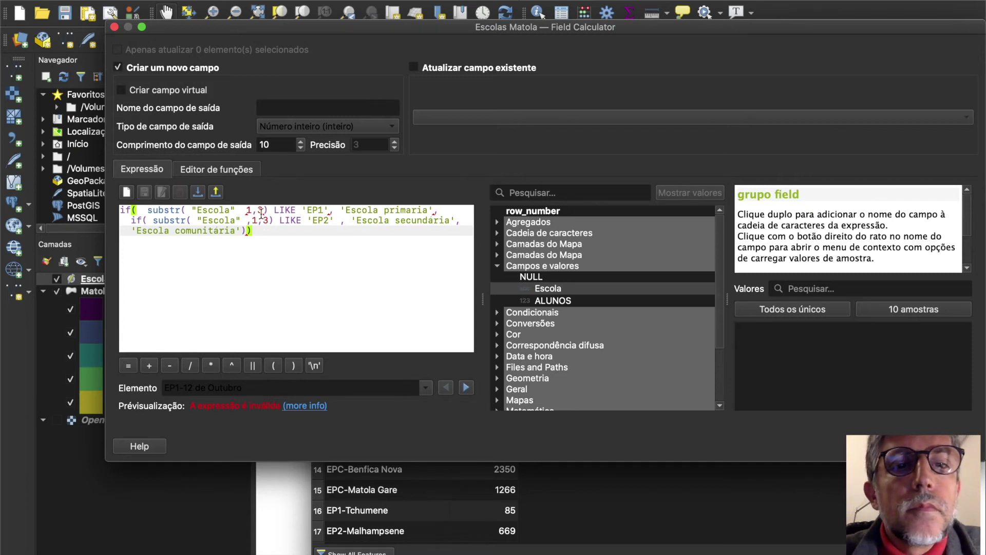
Insert the missing comma between "Escola" and 1,3 in the first substr.
click(240, 211)
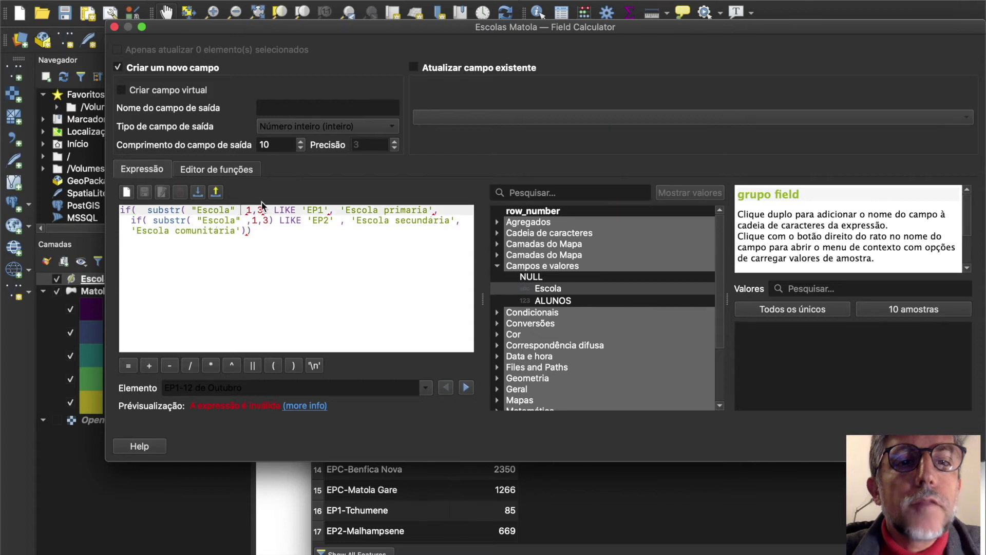
text(,)
click(277, 271)
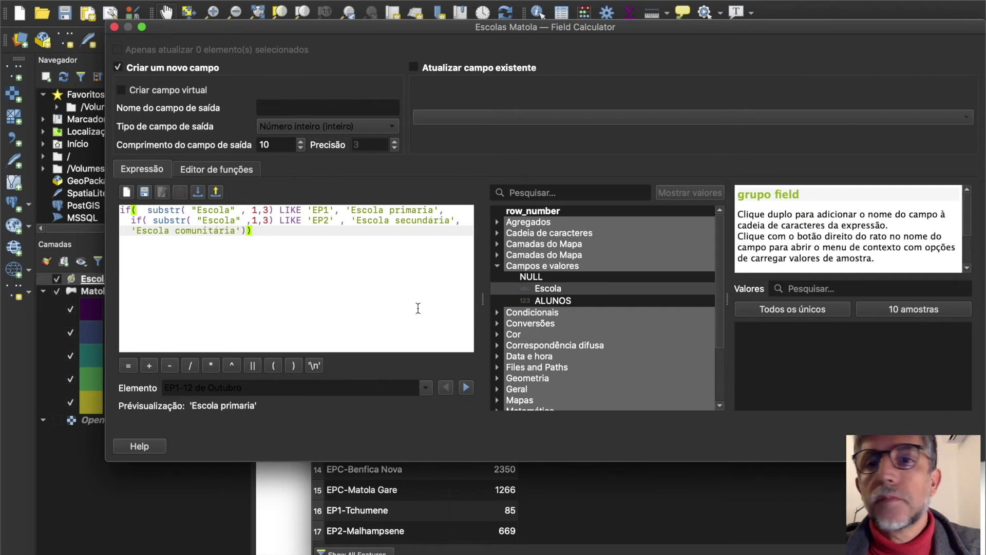
click(339, 220)
click(255, 248)
click(236, 212)
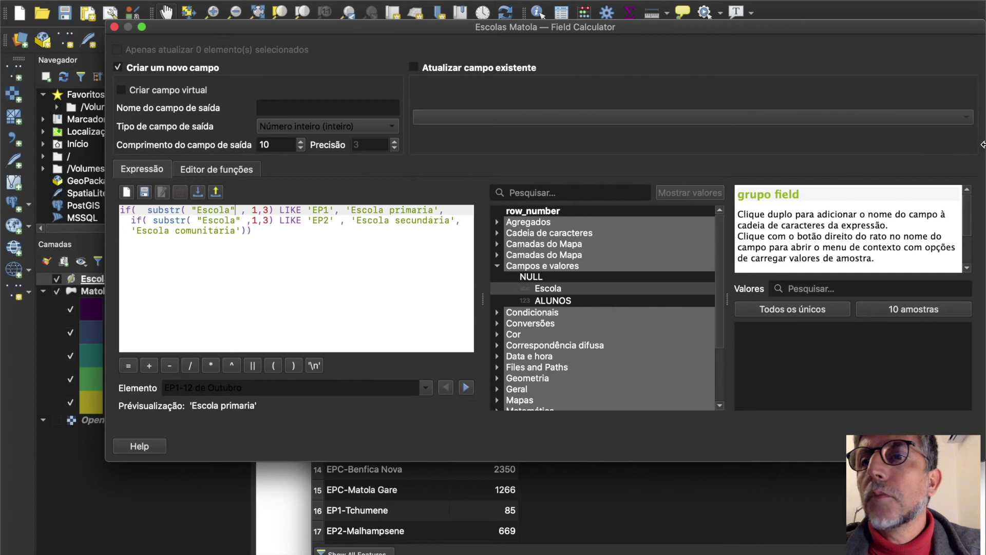
Narrow the Field Calculator window and preview the expression's result for several different schools.
drag(982, 145, 852, 144)
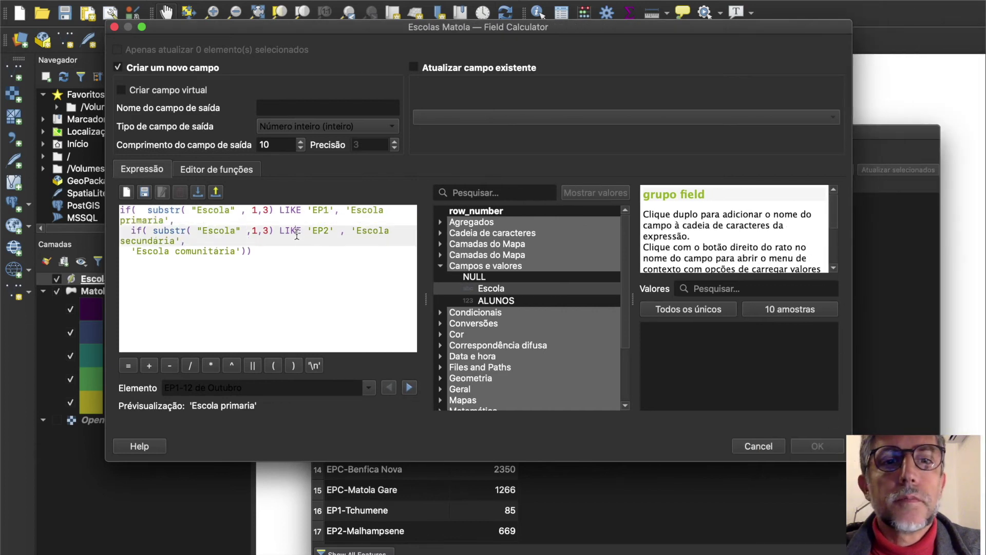
click(409, 388)
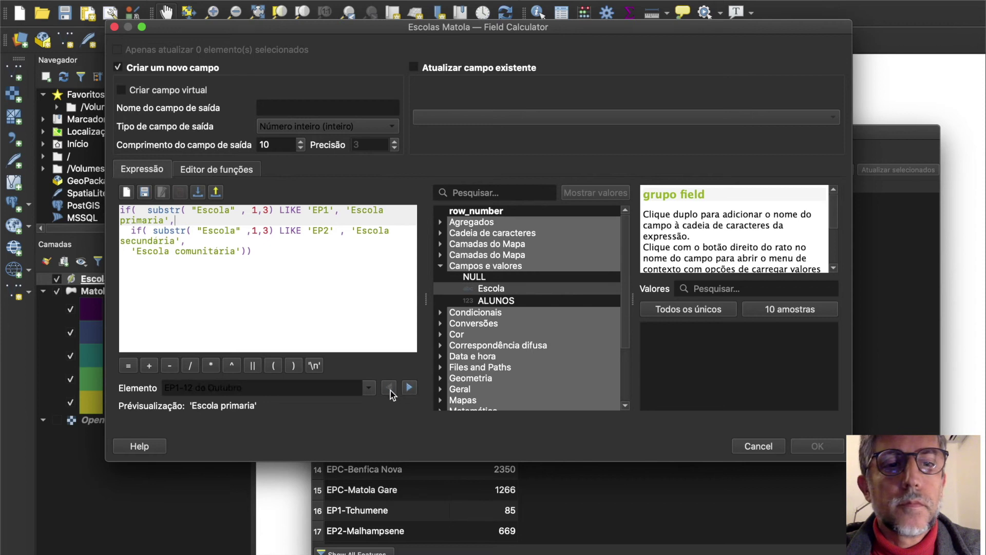
click(409, 388)
click(409, 388)
click(409, 388)
click(388, 389)
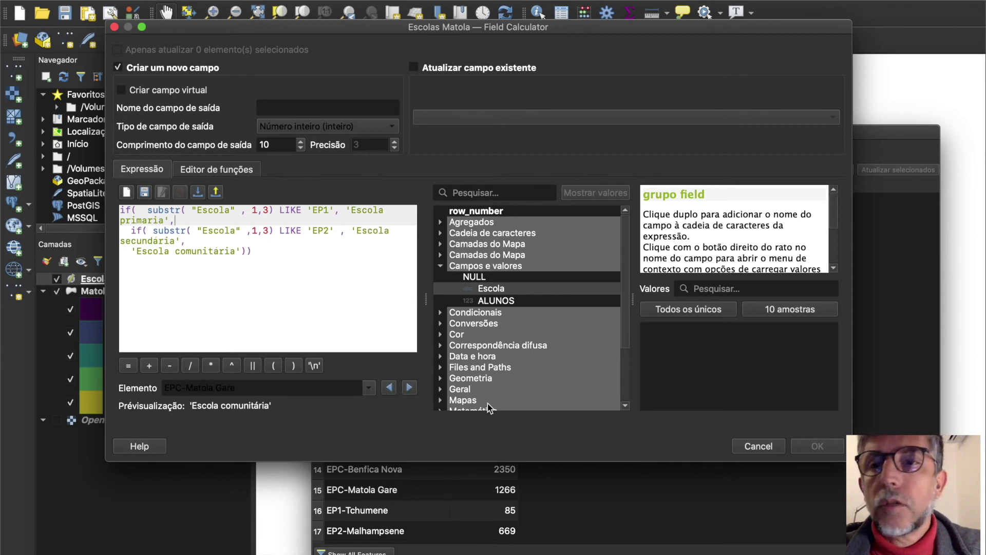
double_click(450, 267)
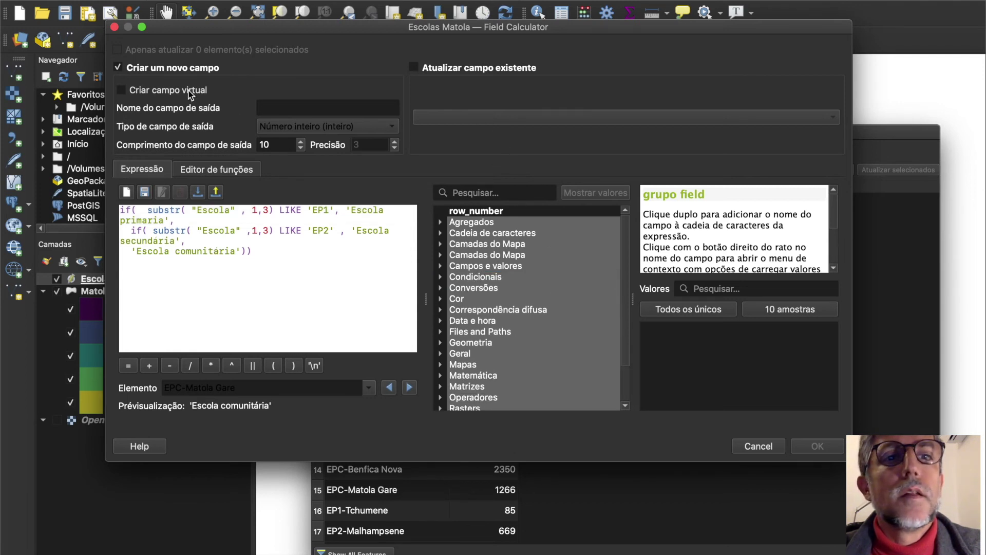
Create the output field tipoEscola as text with length 25 from the expression, and widen its column in the attribute table.
click(284, 105)
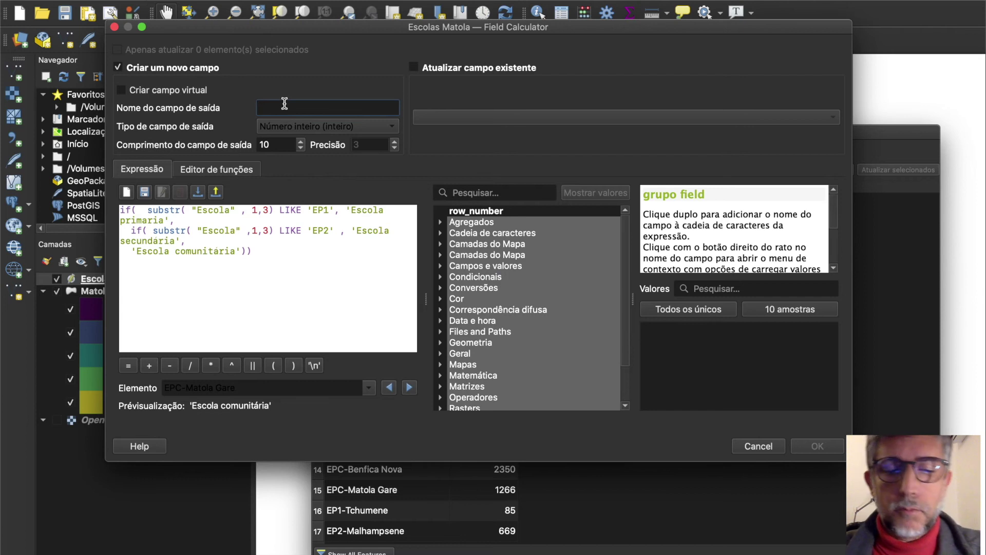
text(tipoEscola)
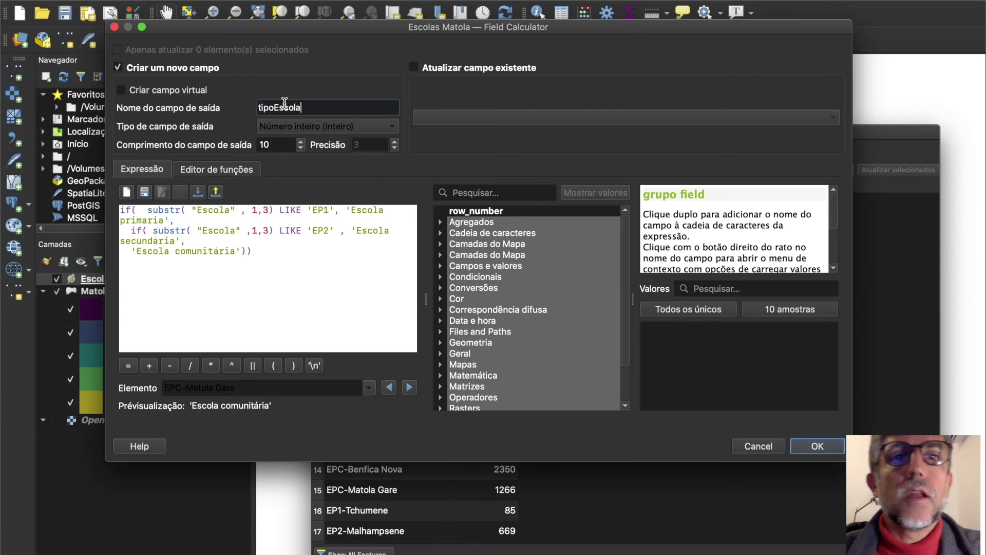
click(304, 129)
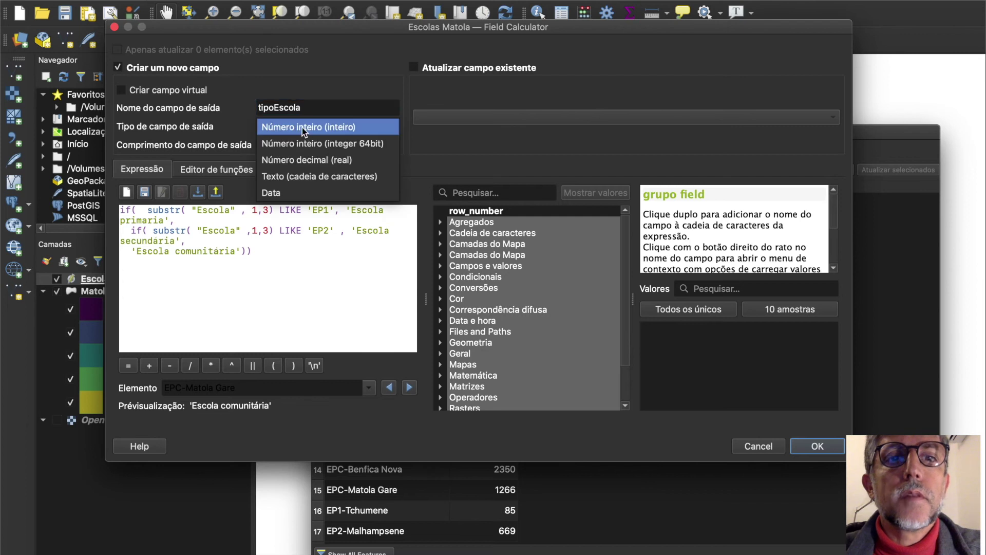
click(301, 171)
double_click(271, 149)
text(25)
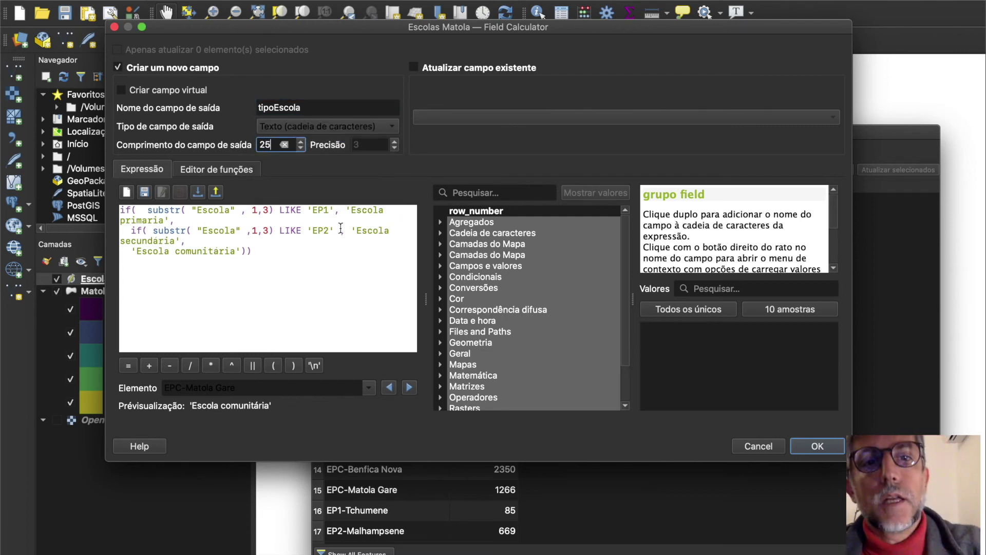
click(818, 446)
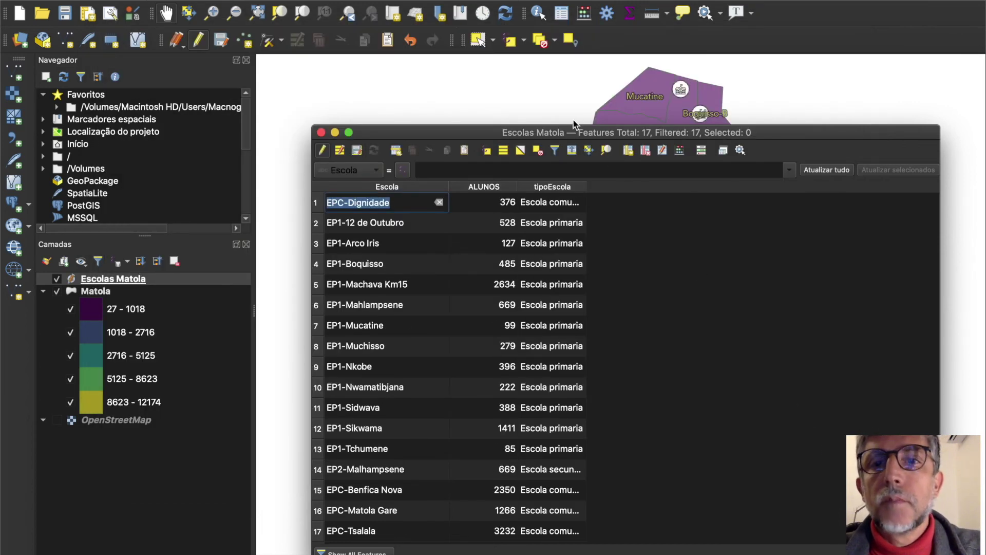
drag(586, 187, 650, 195)
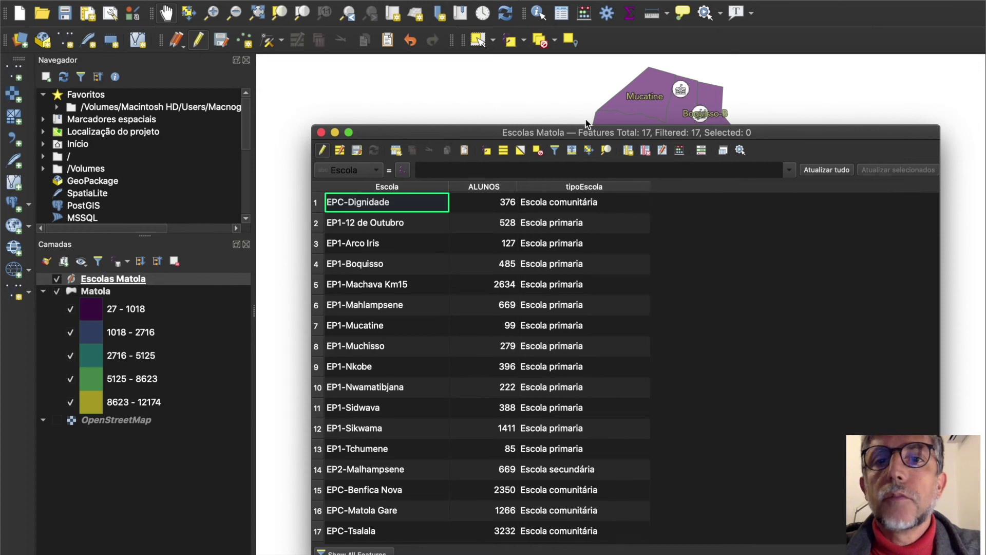
Stop editing Escolas Matola, save the layer changes and close its attribute table.
drag(501, 132, 493, 82)
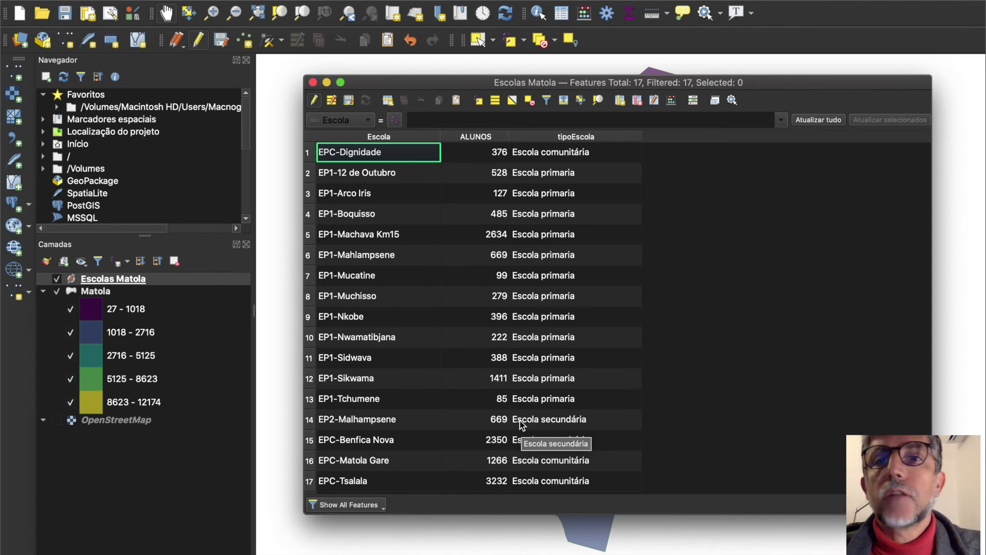
click(314, 99)
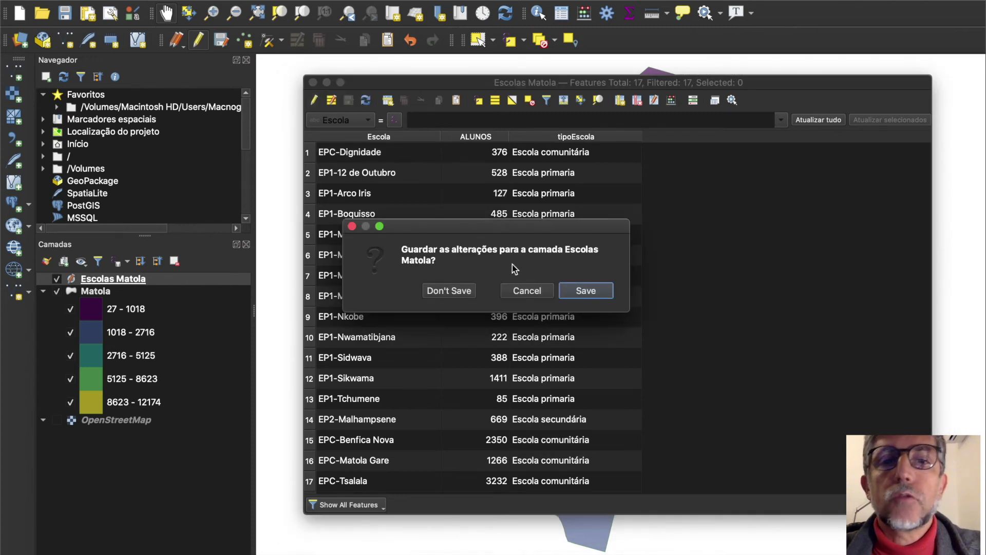
click(585, 290)
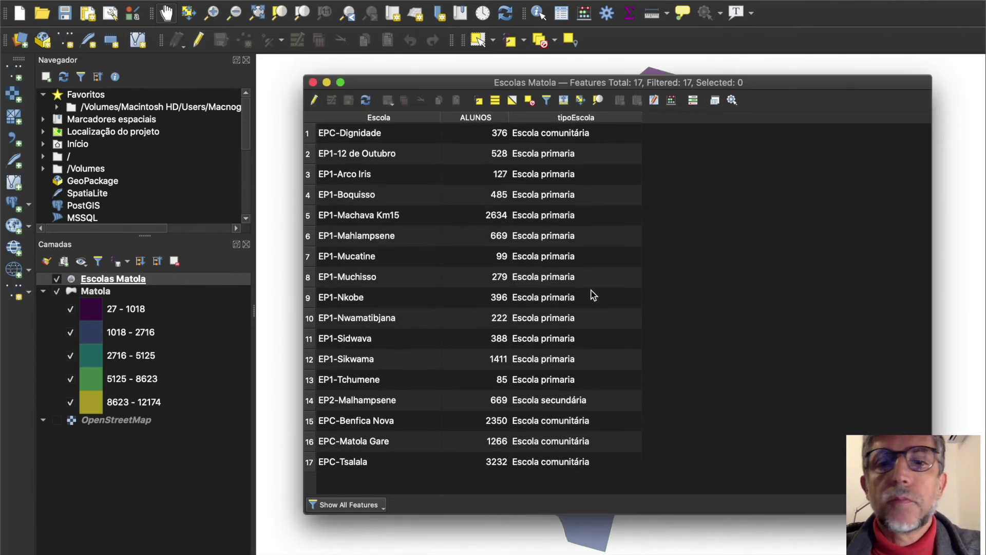
click(313, 82)
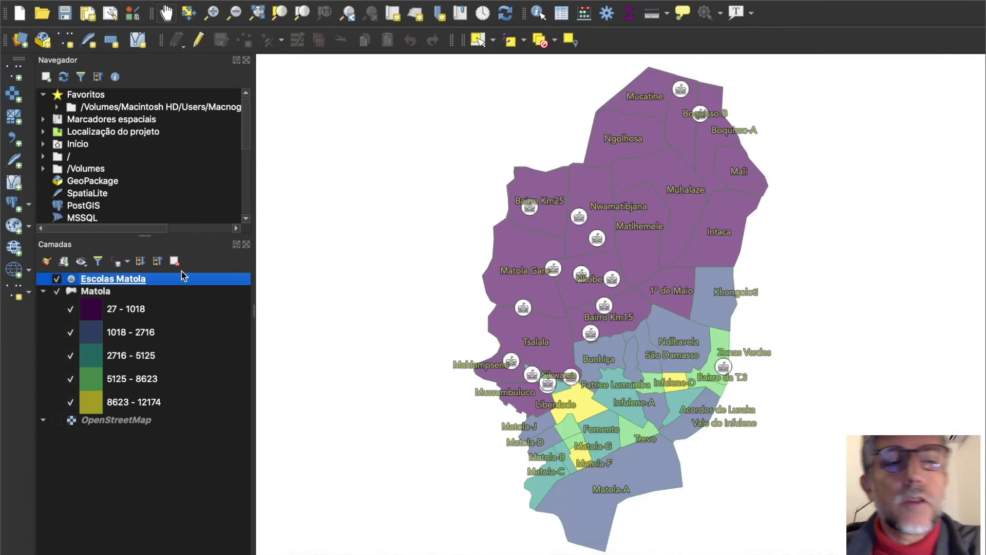
Set the Escolas Matola symbology to Categorizado by tipoEscola, classify it, and remove the catch-all category for all other values.
right_click(174, 281)
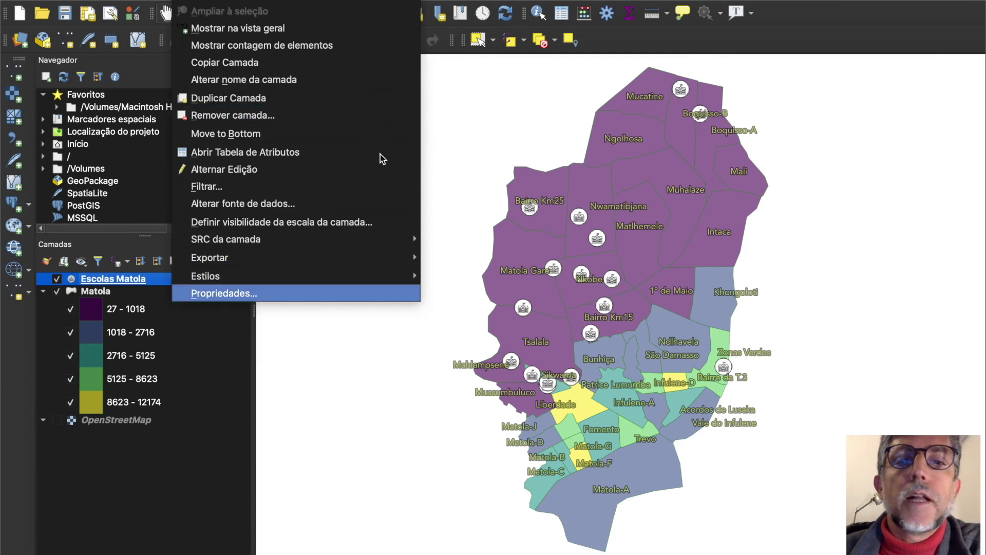
key(Return)
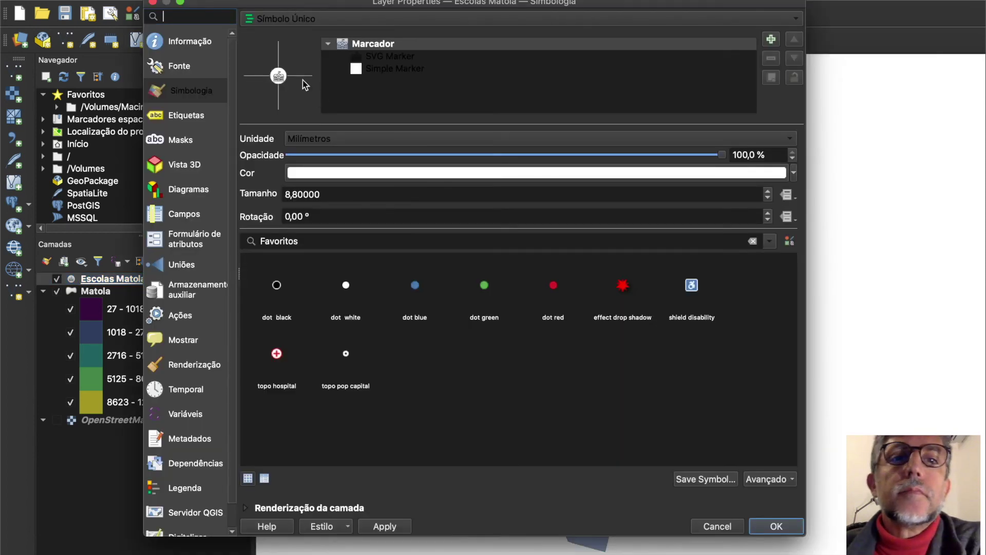
click(281, 24)
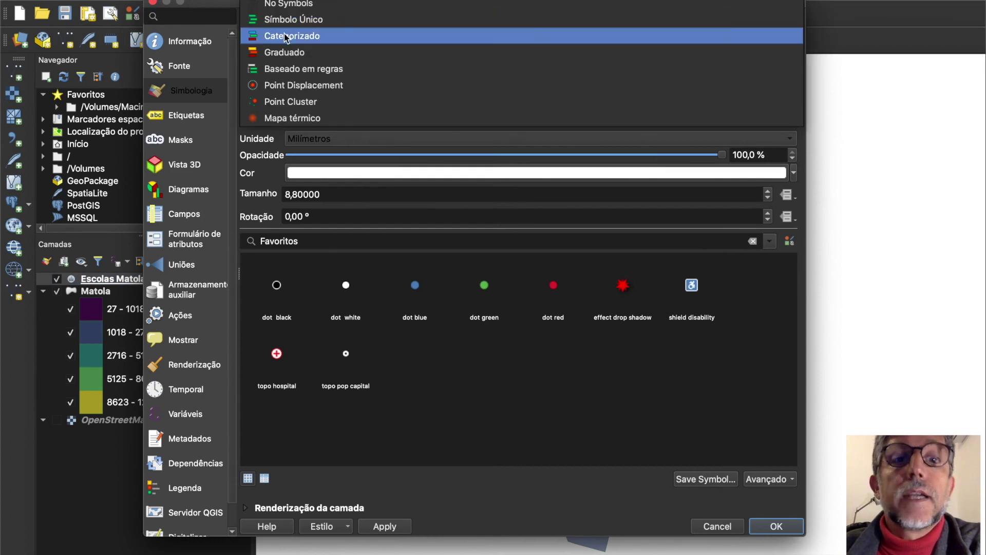
click(285, 34)
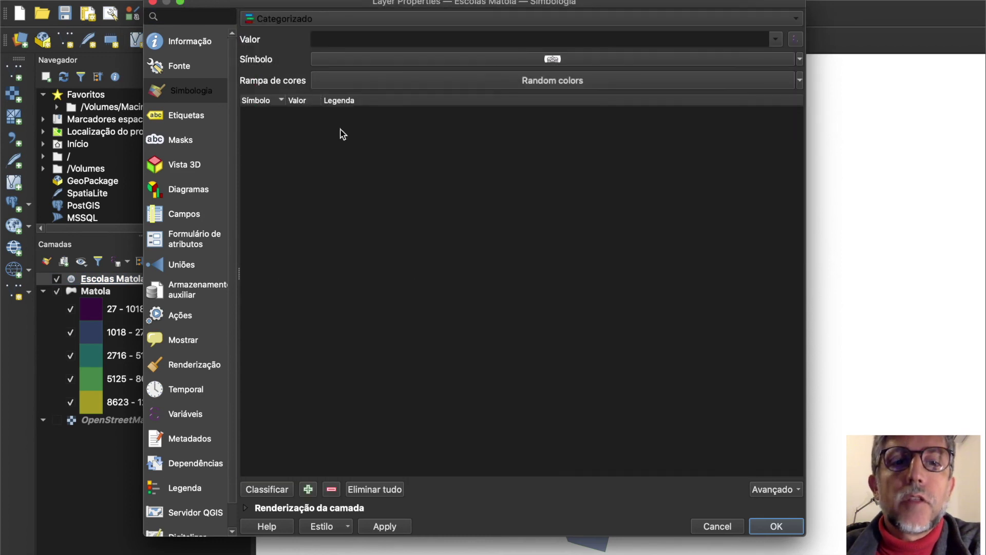
click(776, 39)
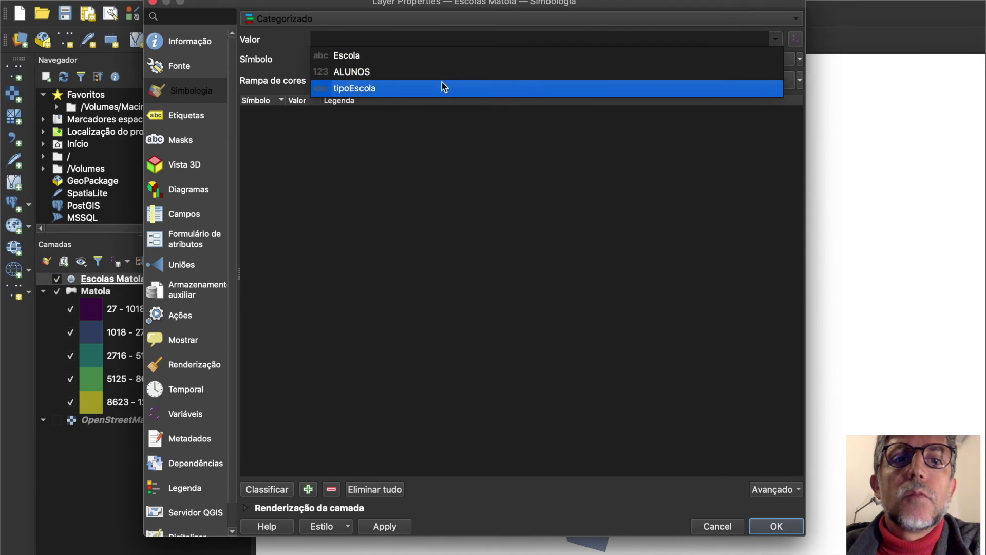
click(442, 87)
click(258, 489)
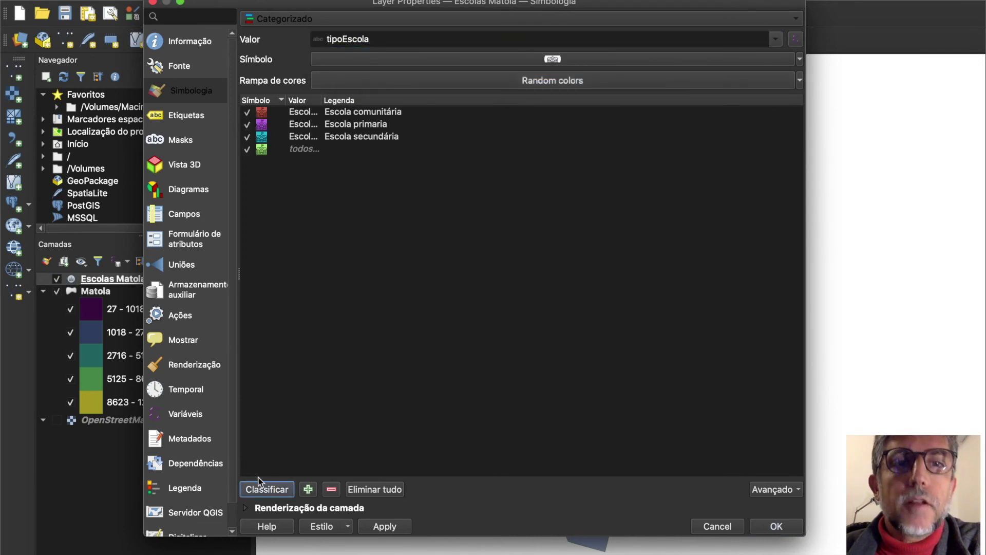
click(308, 148)
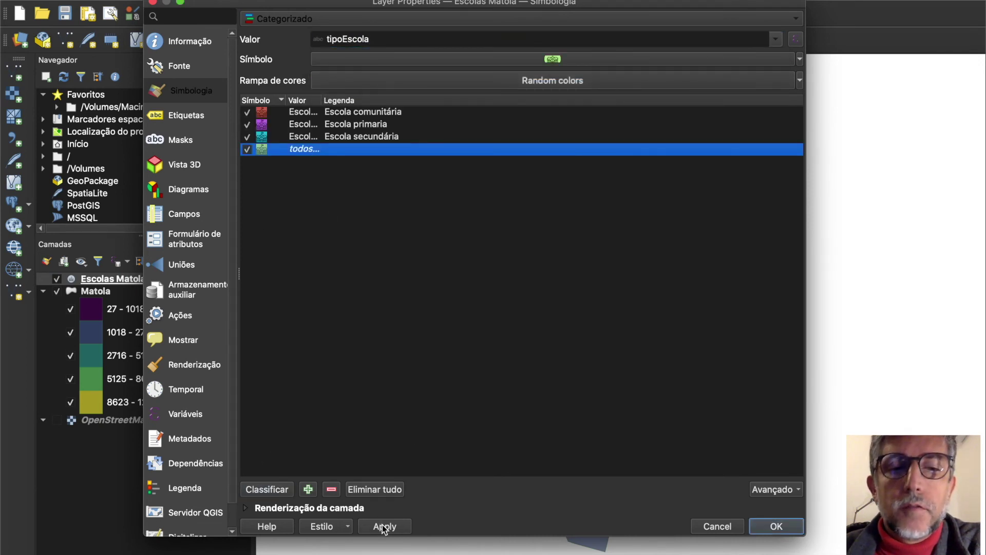
click(332, 490)
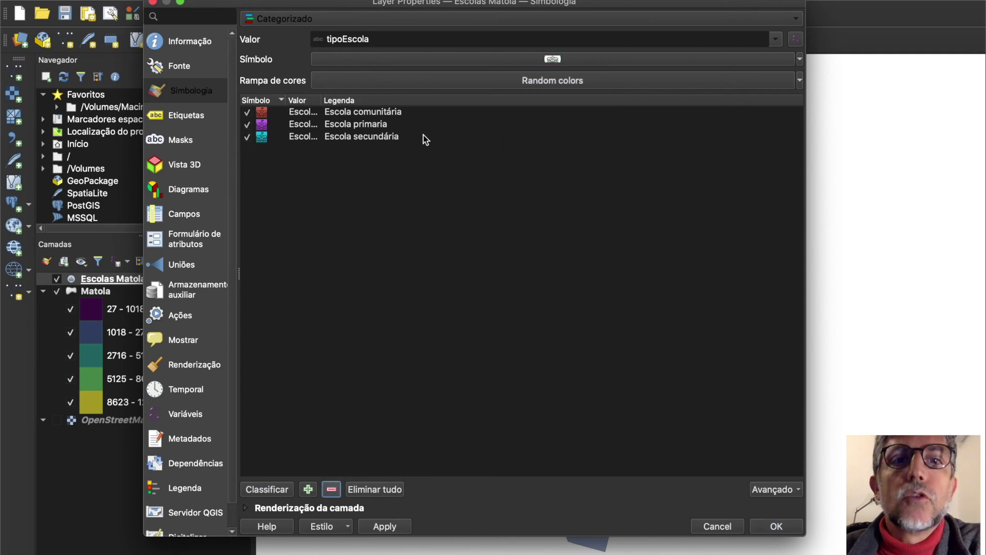
Set the Simple Marker fill colour of the Escola comunitária category to the standard green.
click(264, 116)
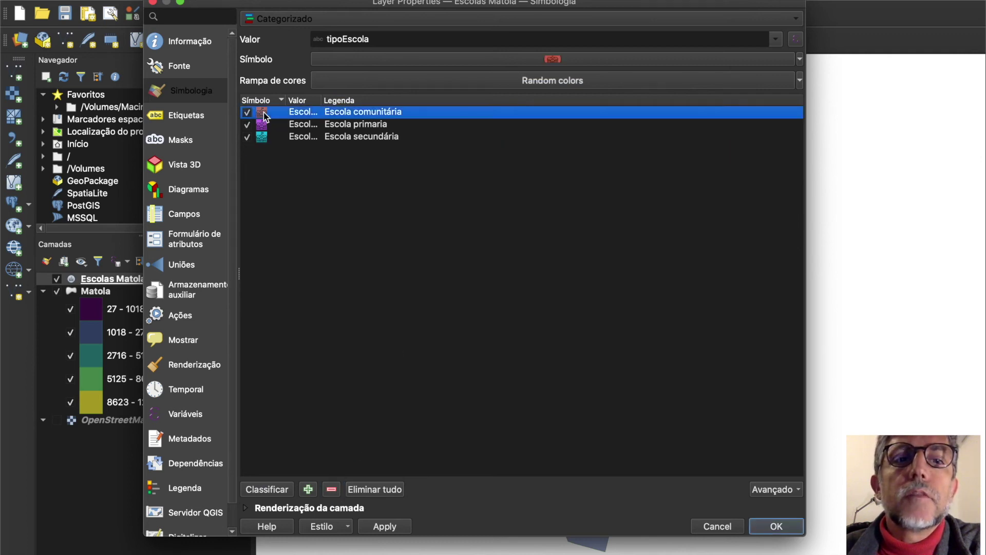
double_click(263, 112)
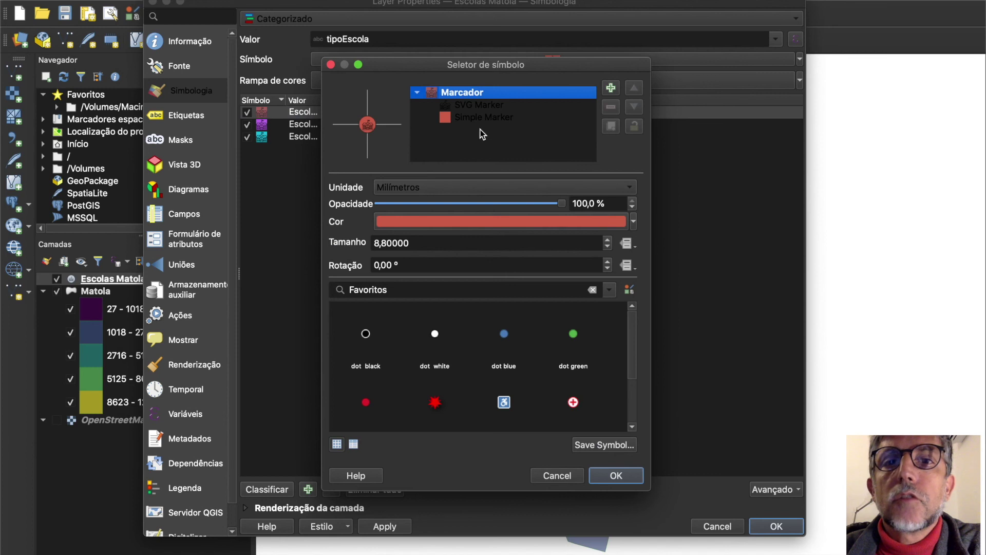
click(453, 119)
click(602, 237)
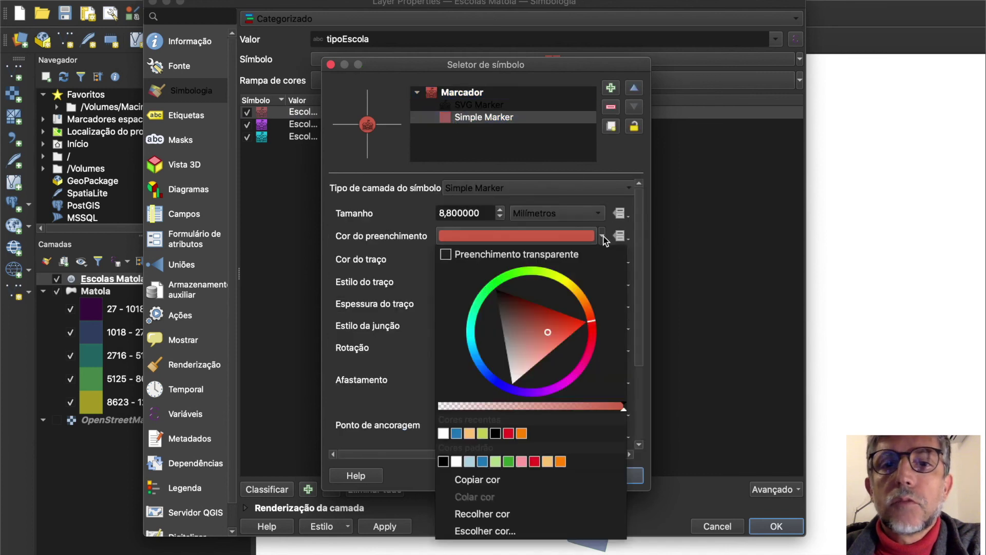
click(509, 461)
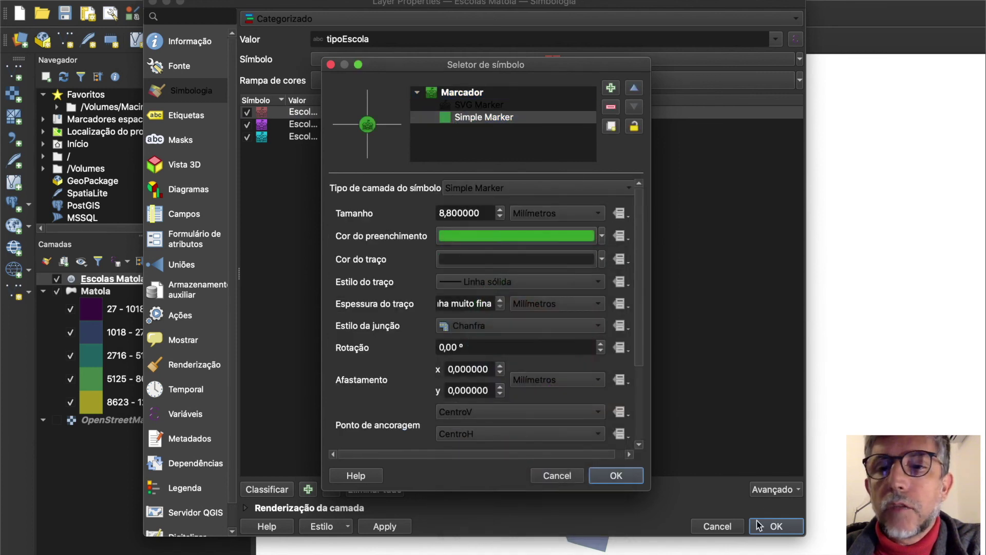
click(616, 476)
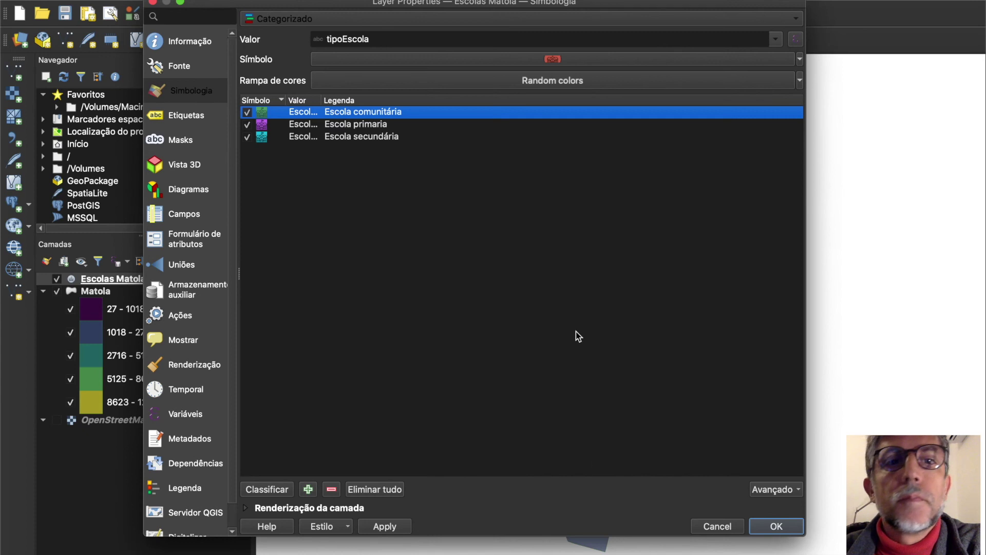
Set the Simple Marker fill colour of the Escola primaria category to the standard dark blue.
click(264, 128)
double_click(264, 127)
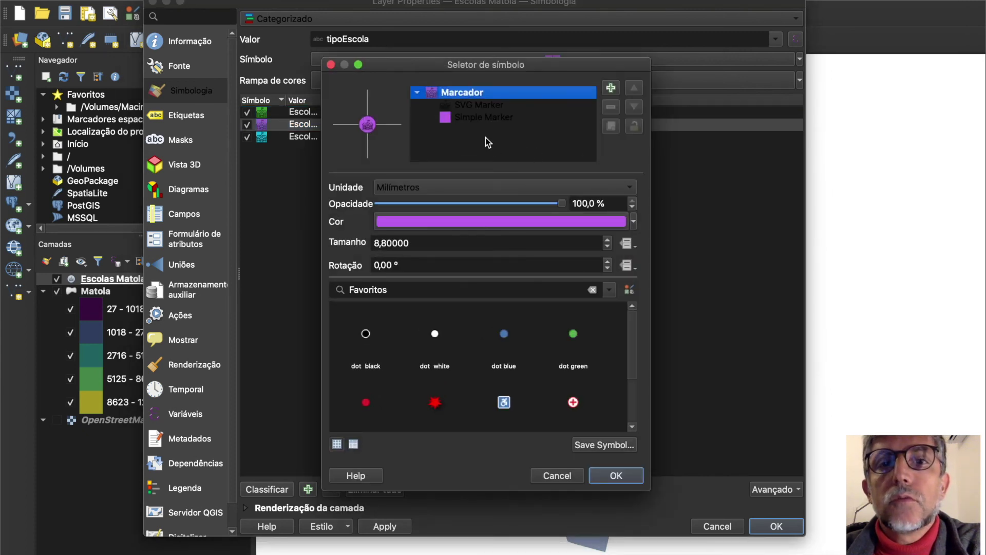
click(460, 118)
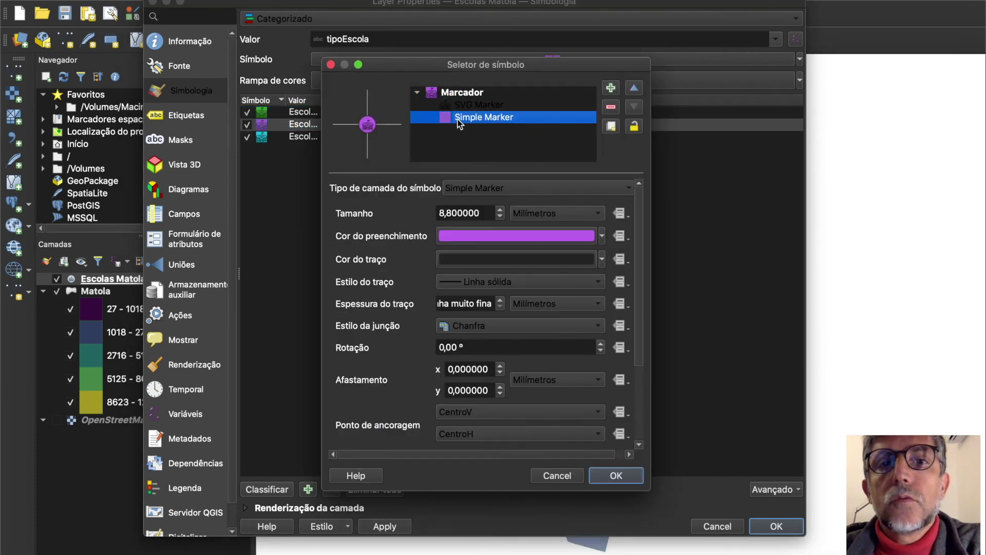
click(602, 236)
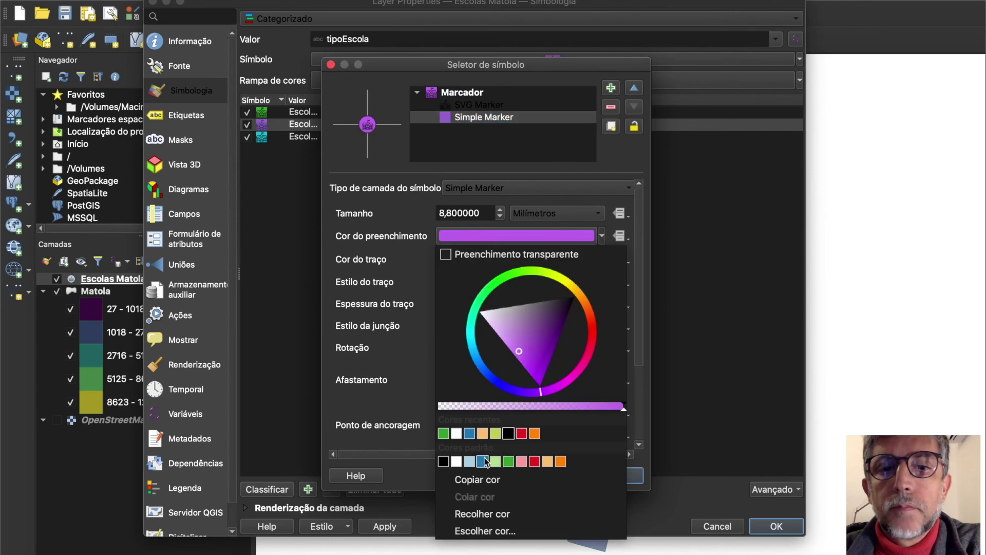
click(482, 462)
click(616, 476)
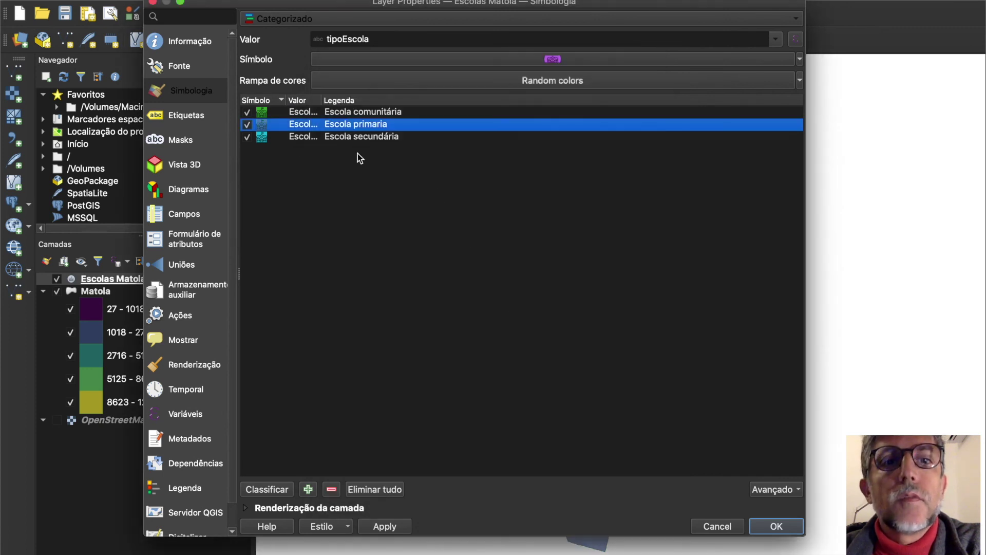
Set the marker colour of the Escola secundária category to orange and apply the categorized symbology to the layer.
double_click(272, 136)
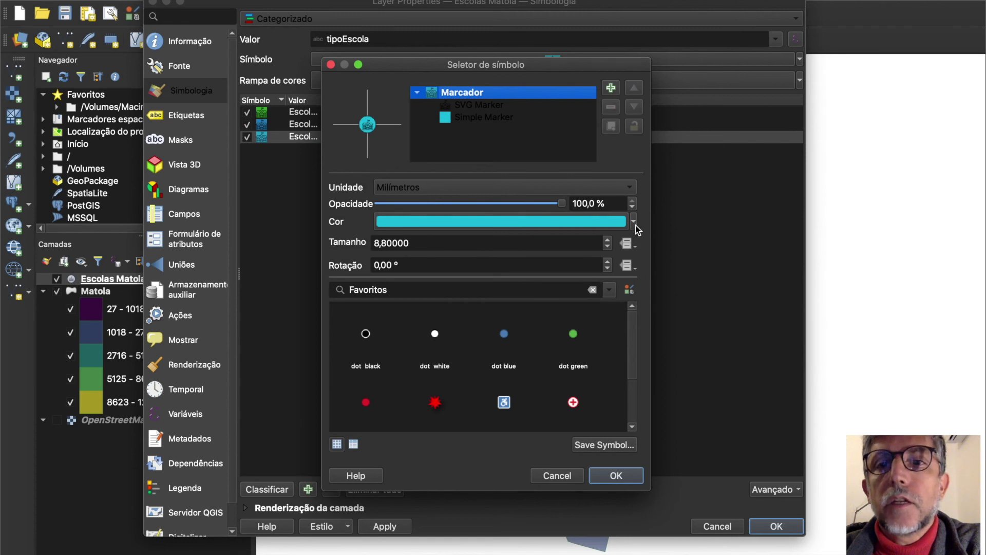
click(635, 221)
click(472, 401)
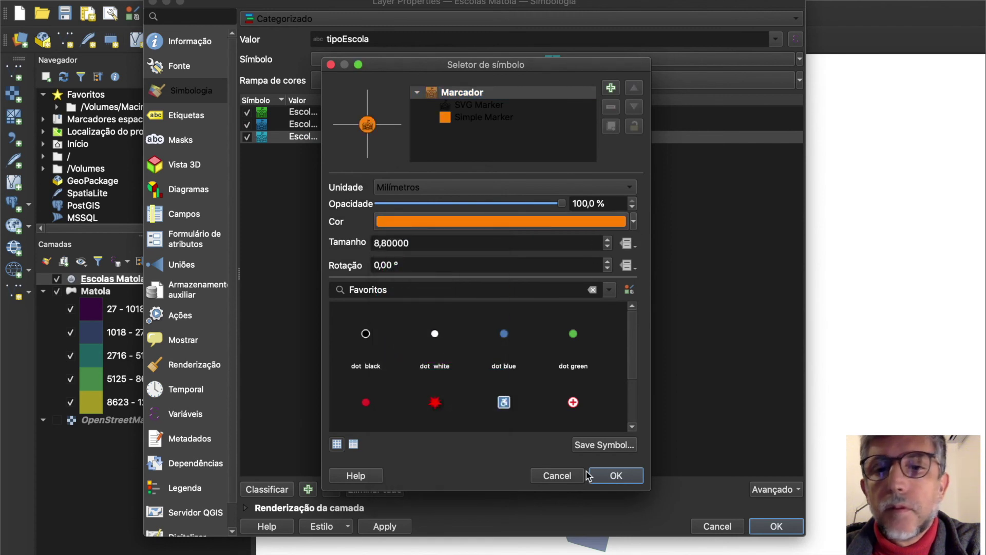
click(616, 475)
click(774, 526)
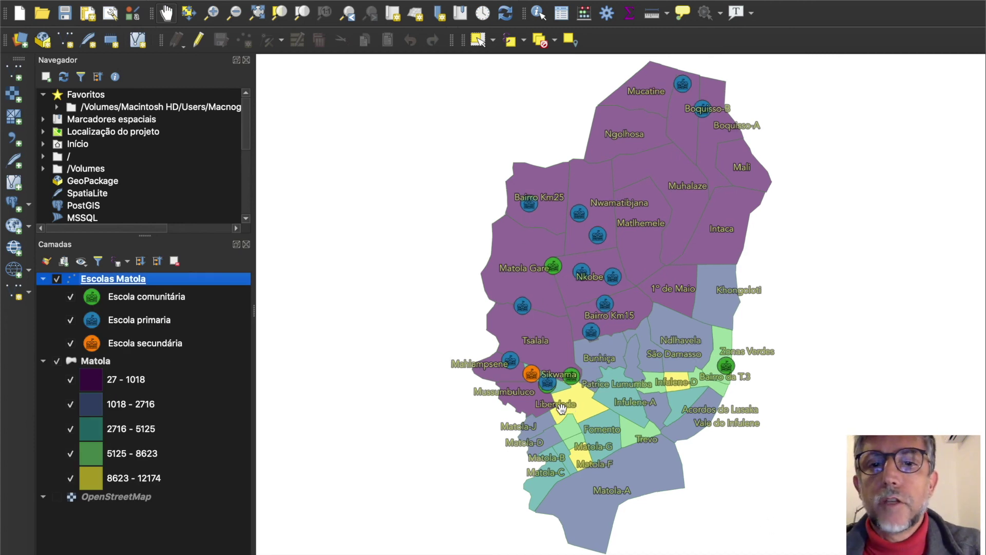
Examine on the map how the three school types are distributed across Matola's neighbourhoods.
scroll(554, 407, up, 5)
scroll(439, 318, down, 5)
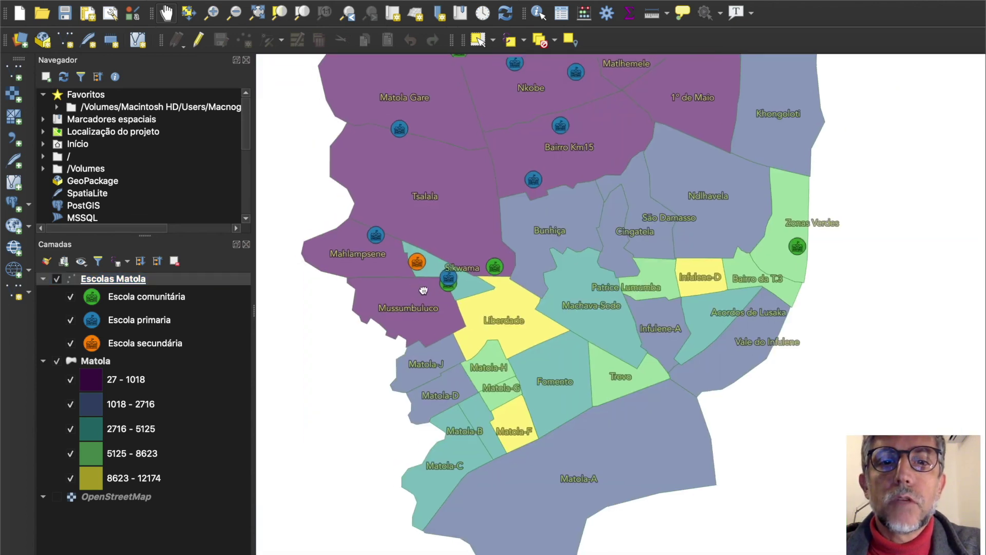
drag(423, 290, 457, 294)
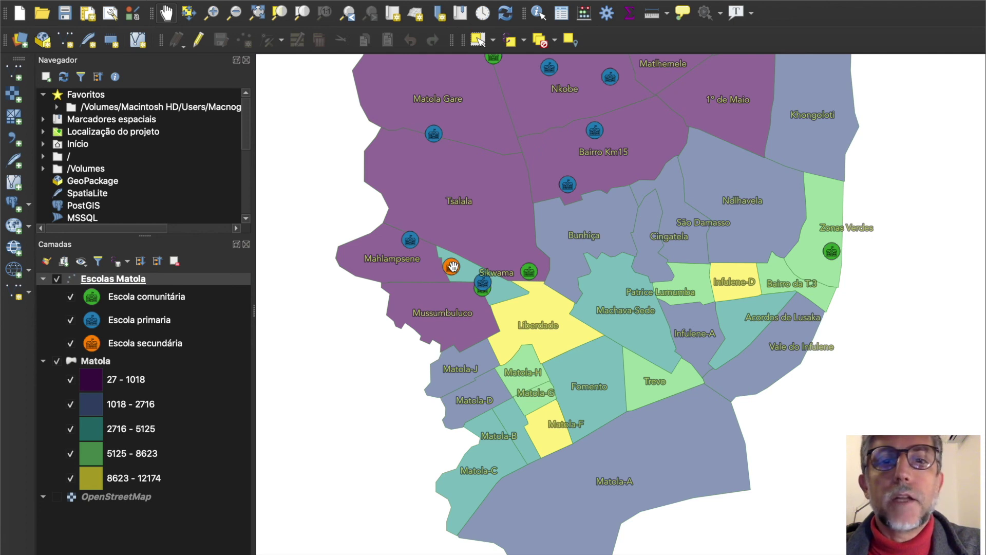
scroll(415, 271, down, 2)
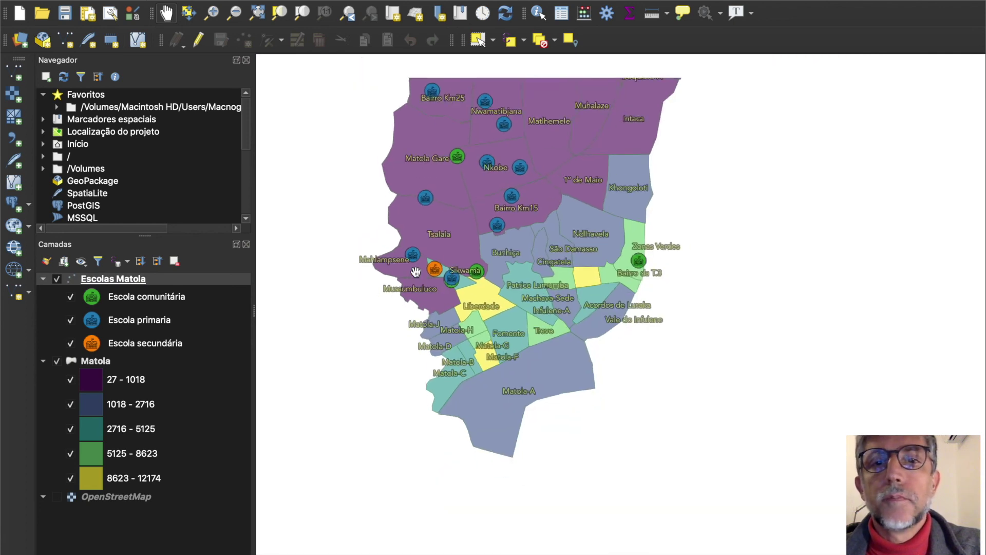
drag(449, 212, 545, 303)
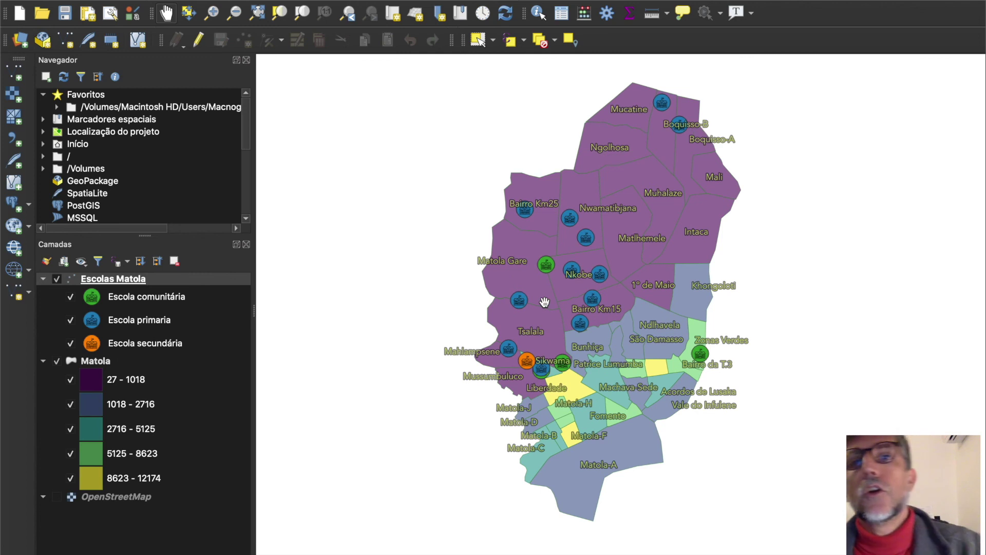